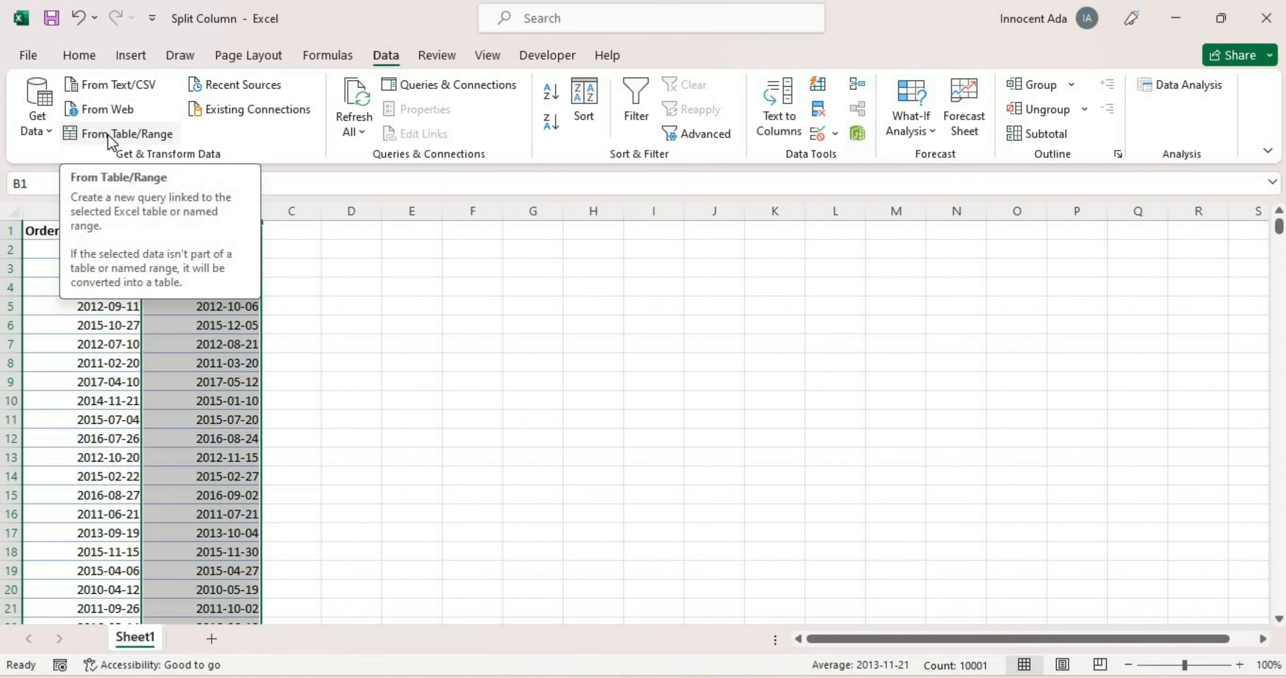
Create a query from a table covering columns A and B ($A:$B), with headers included
left_click(109, 135)
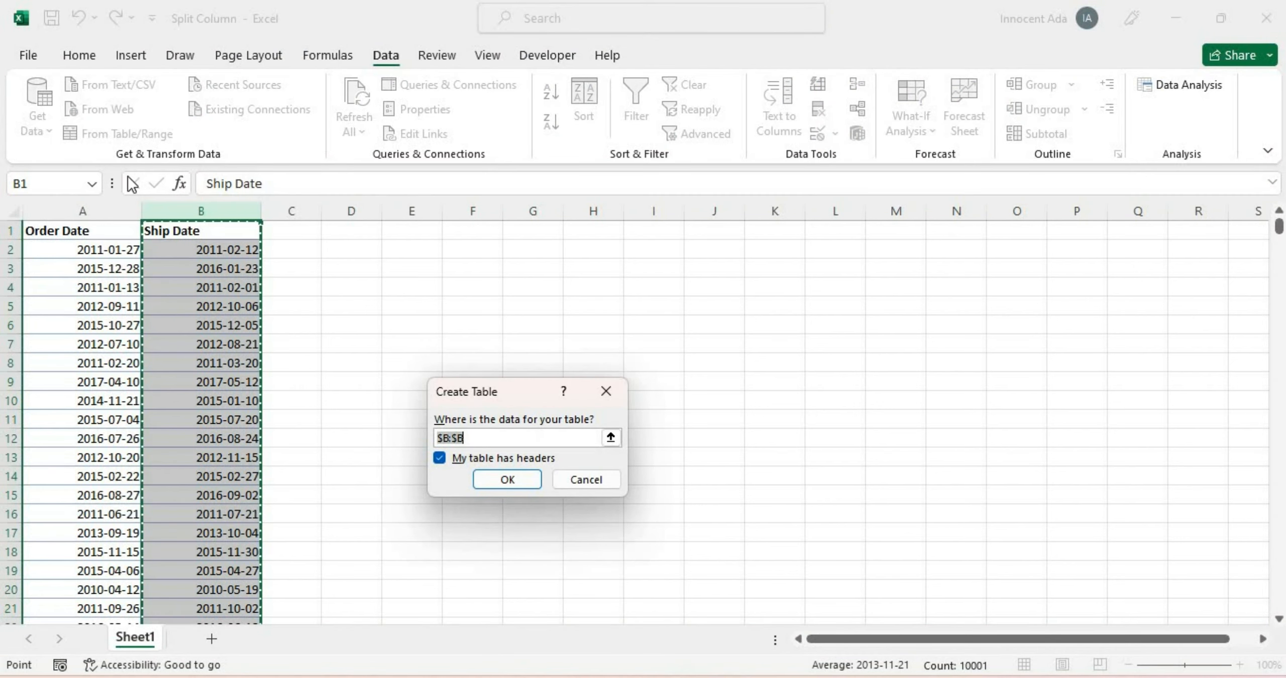
left_click_drag(502, 405, 424, 353)
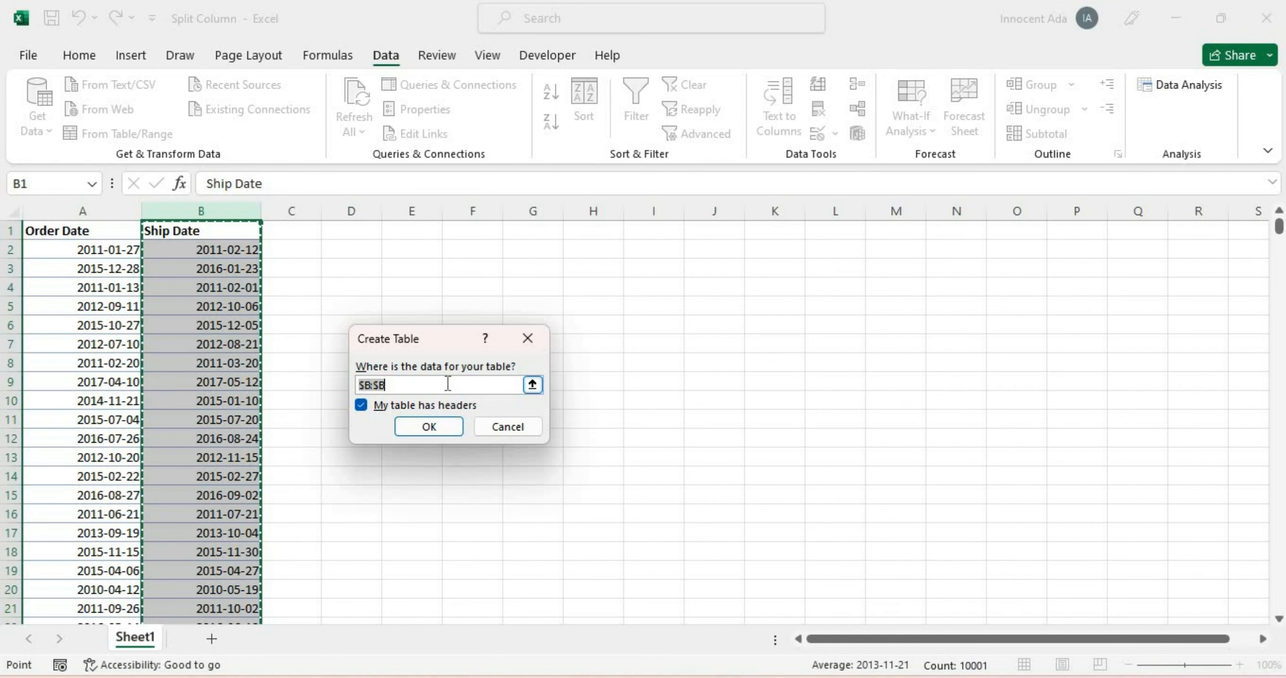
key("BackSpace")
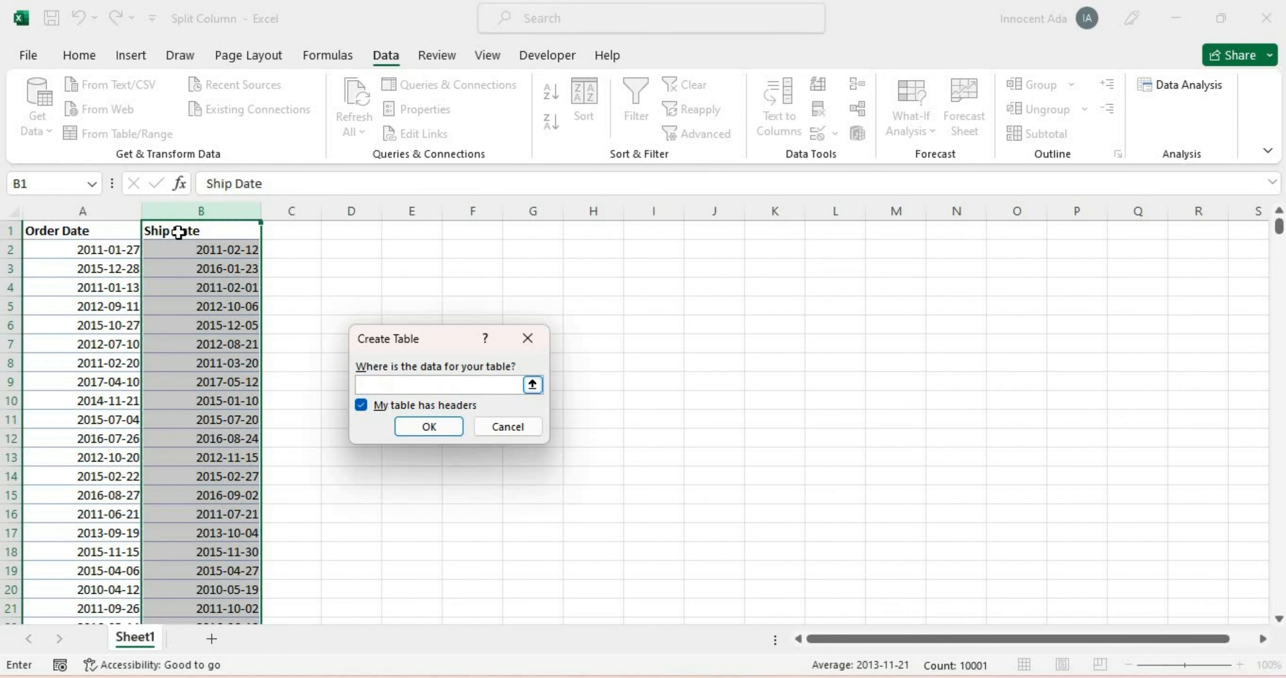
left_click(112, 203)
left_click_drag(174, 212, 182, 208)
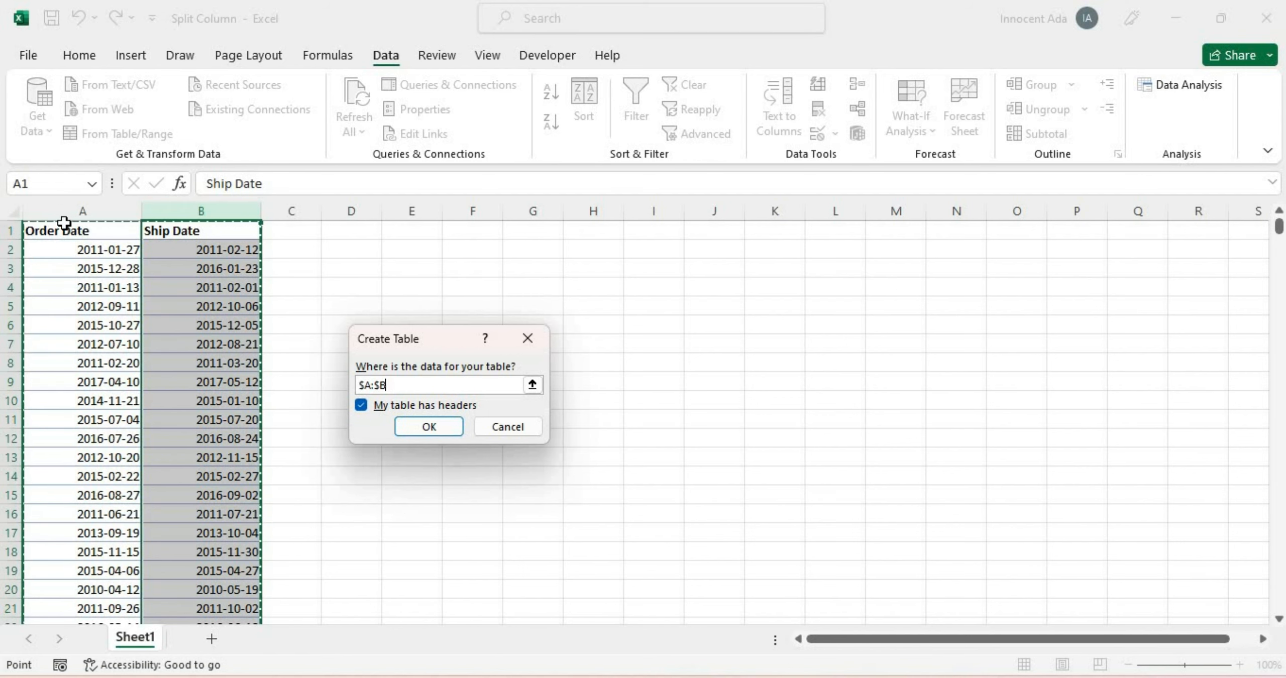
left_click(427, 425)
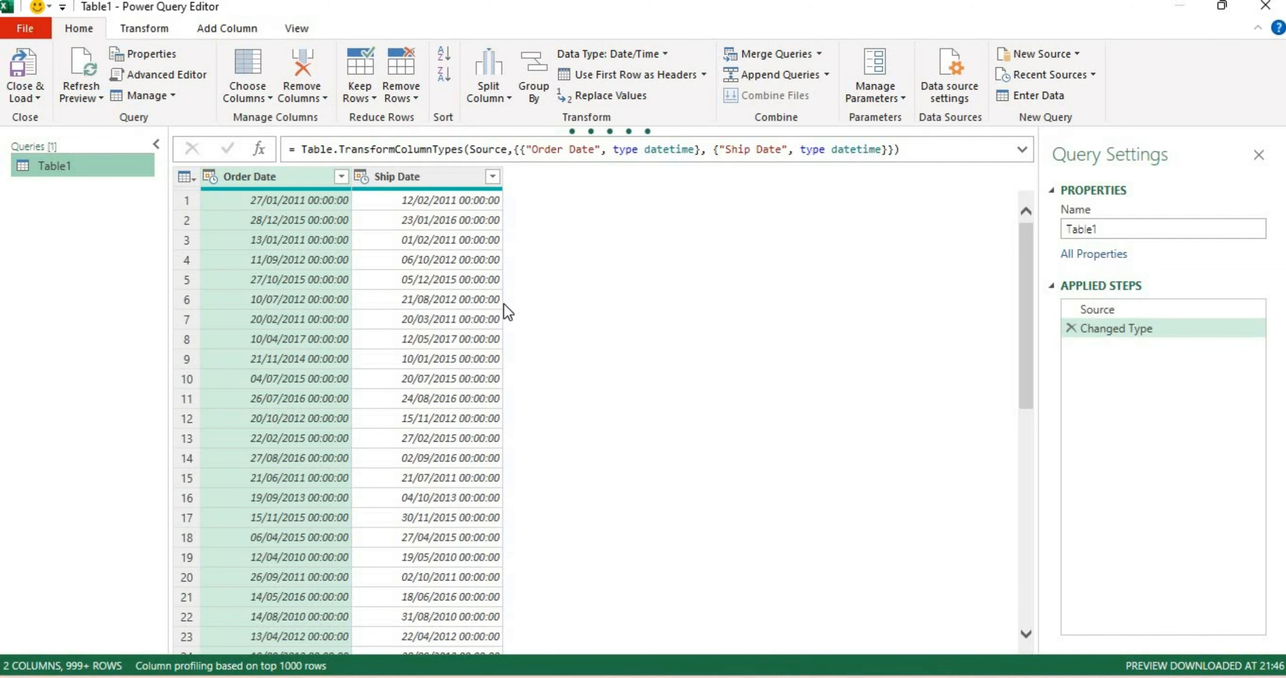
Split the Ship Date column by the custom delimiter "/" at each occurrence
left_click(402, 178)
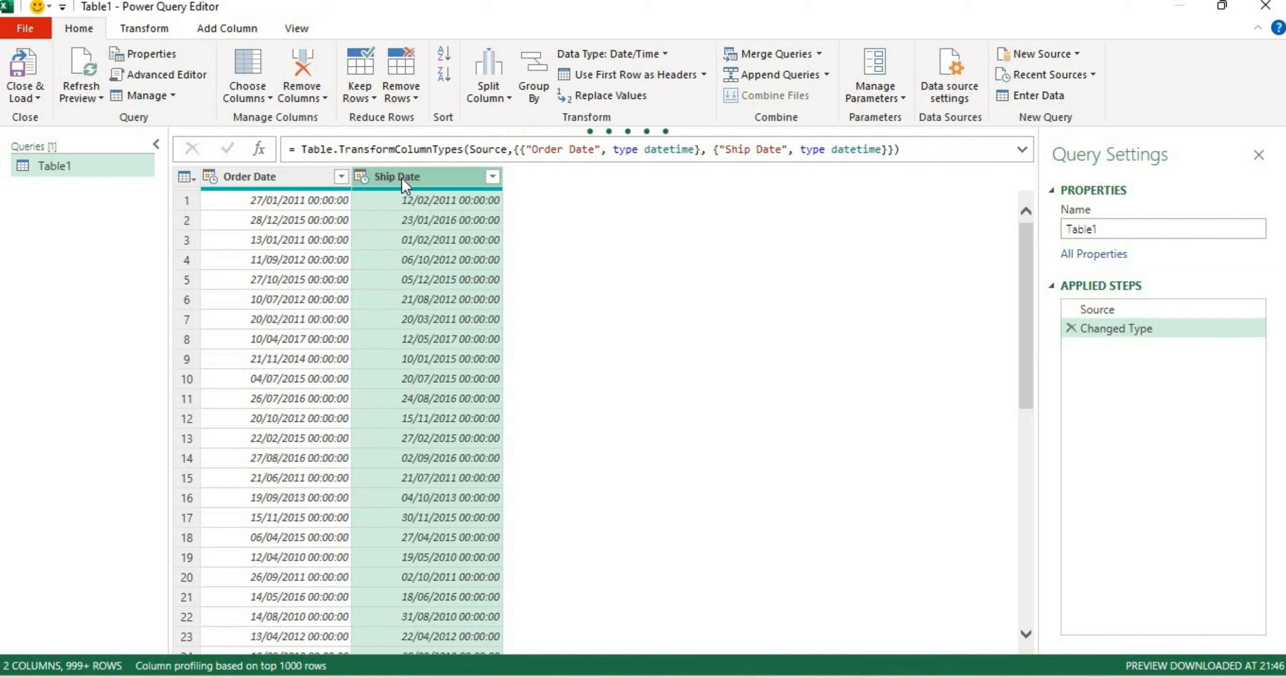
left_click(158, 28)
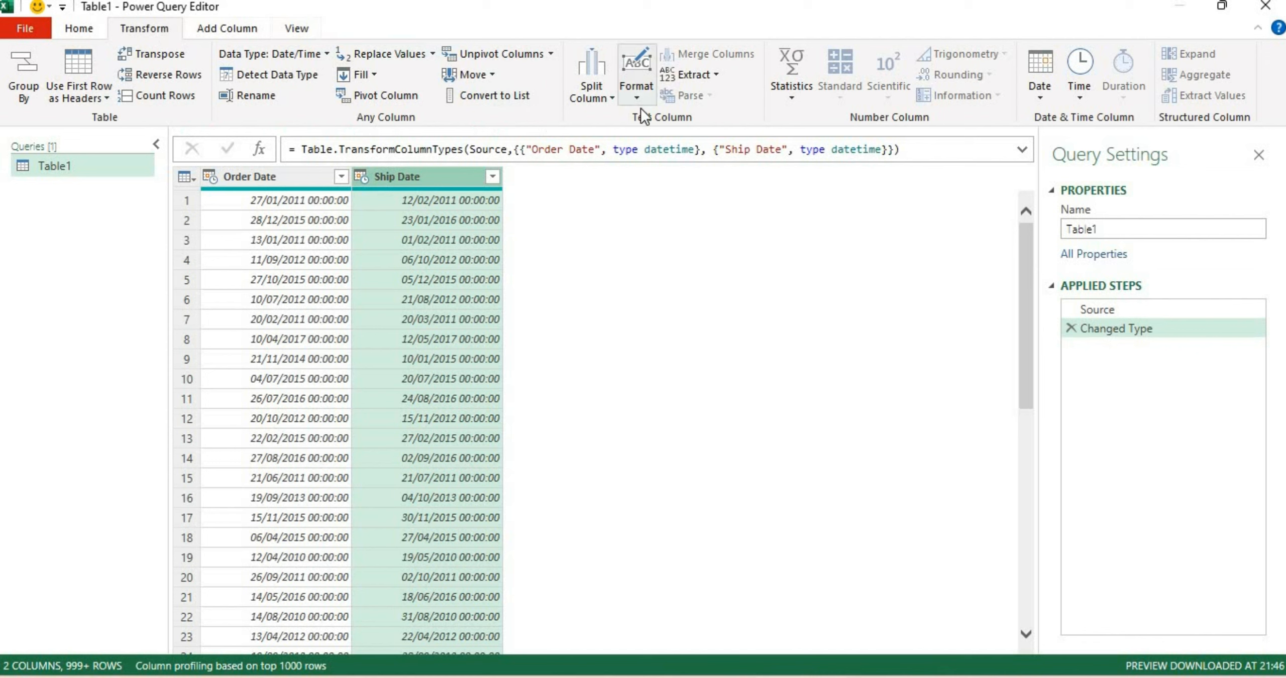
left_click(607, 98)
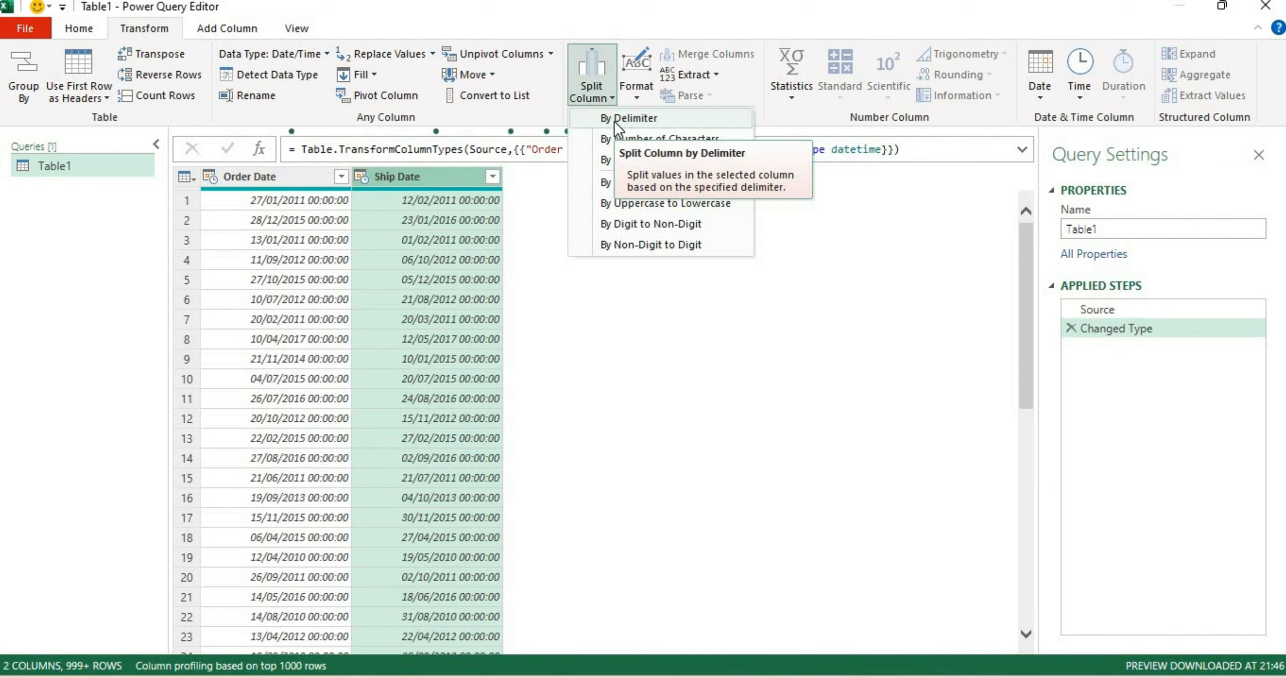
left_click(615, 121)
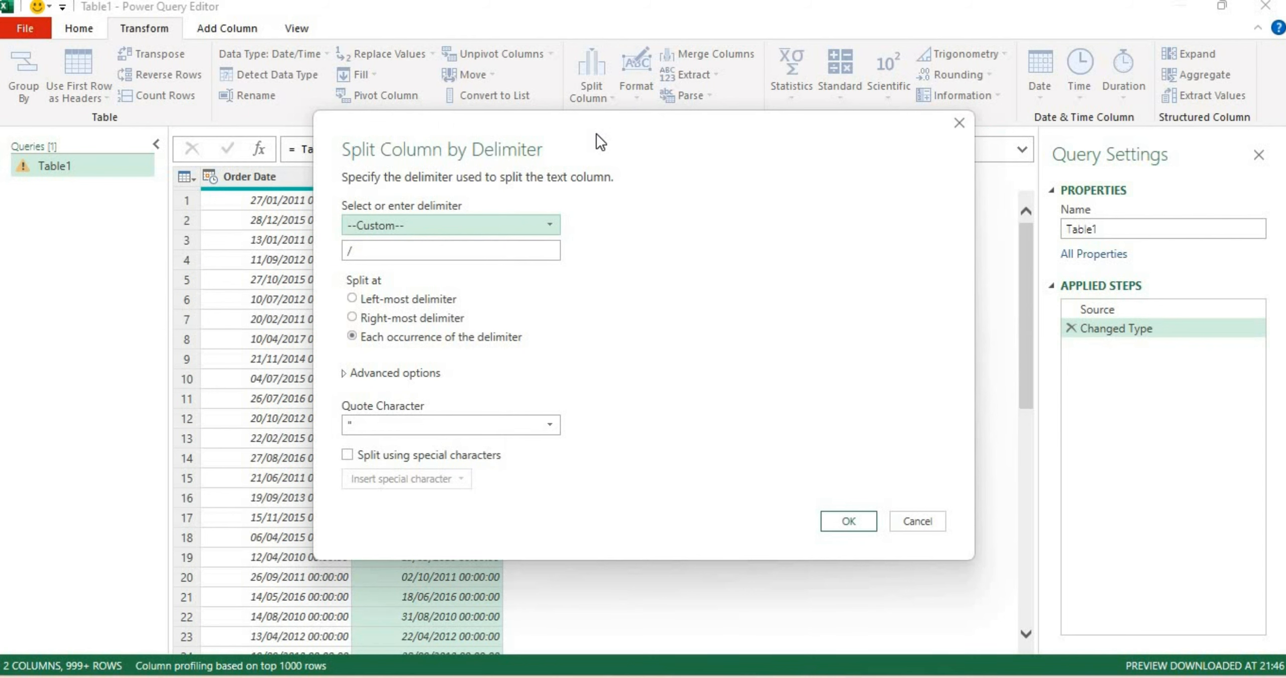
left_click_drag(591, 127, 830, 139)
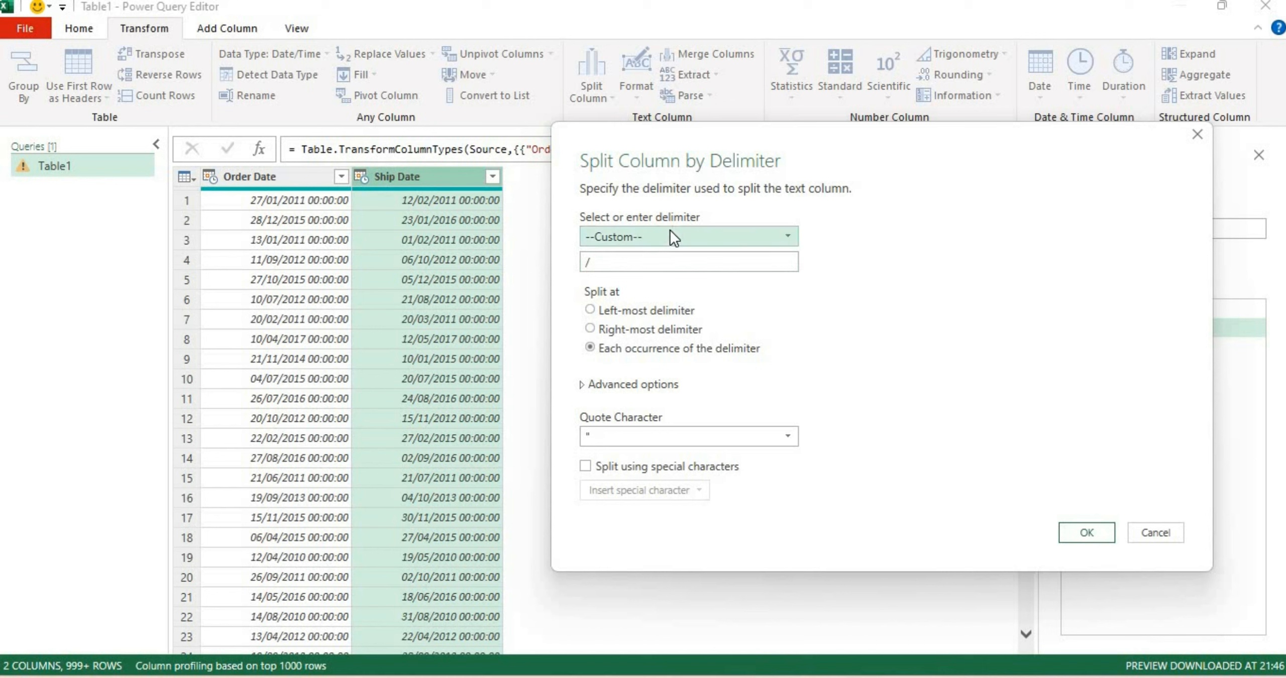
left_click(780, 236)
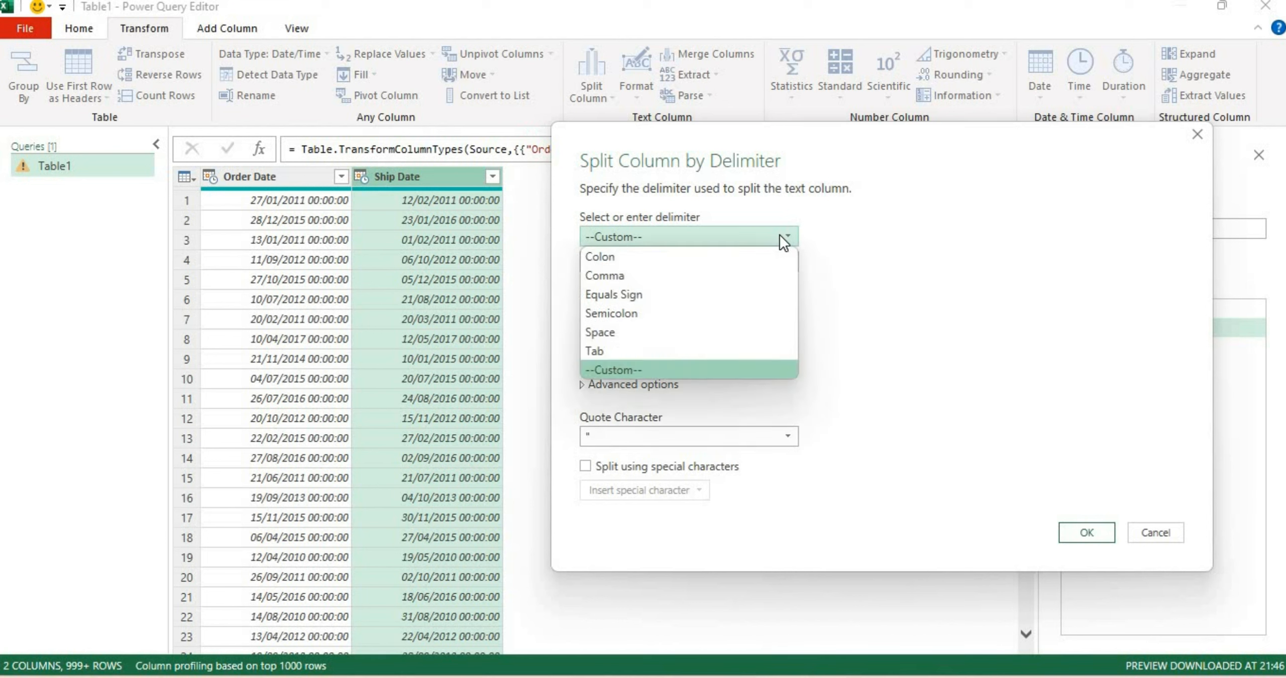
left_click(715, 370)
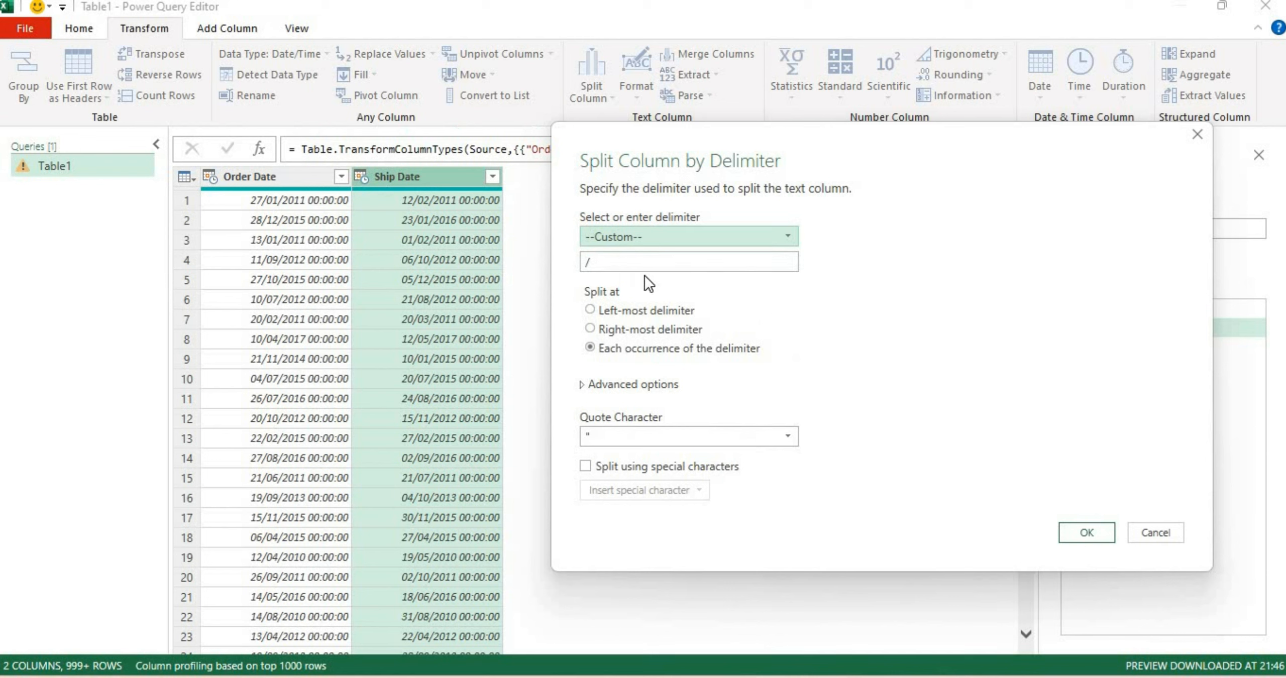
left_click(638, 261)
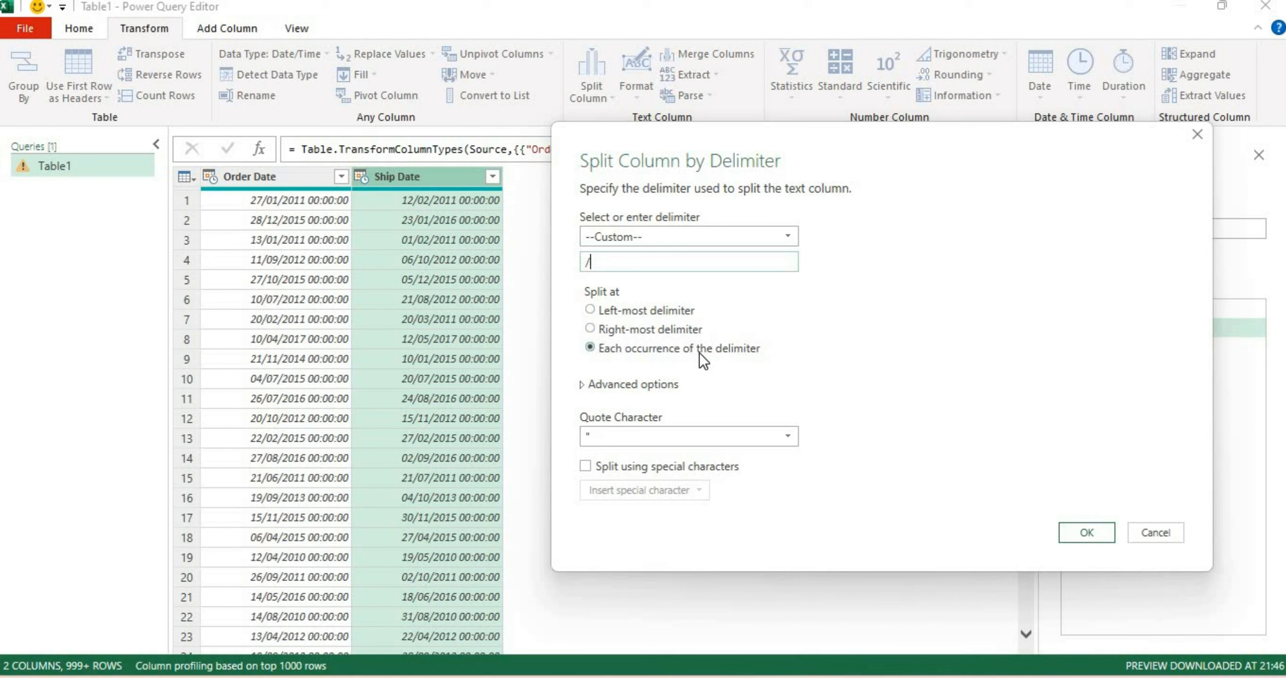
key("Return")
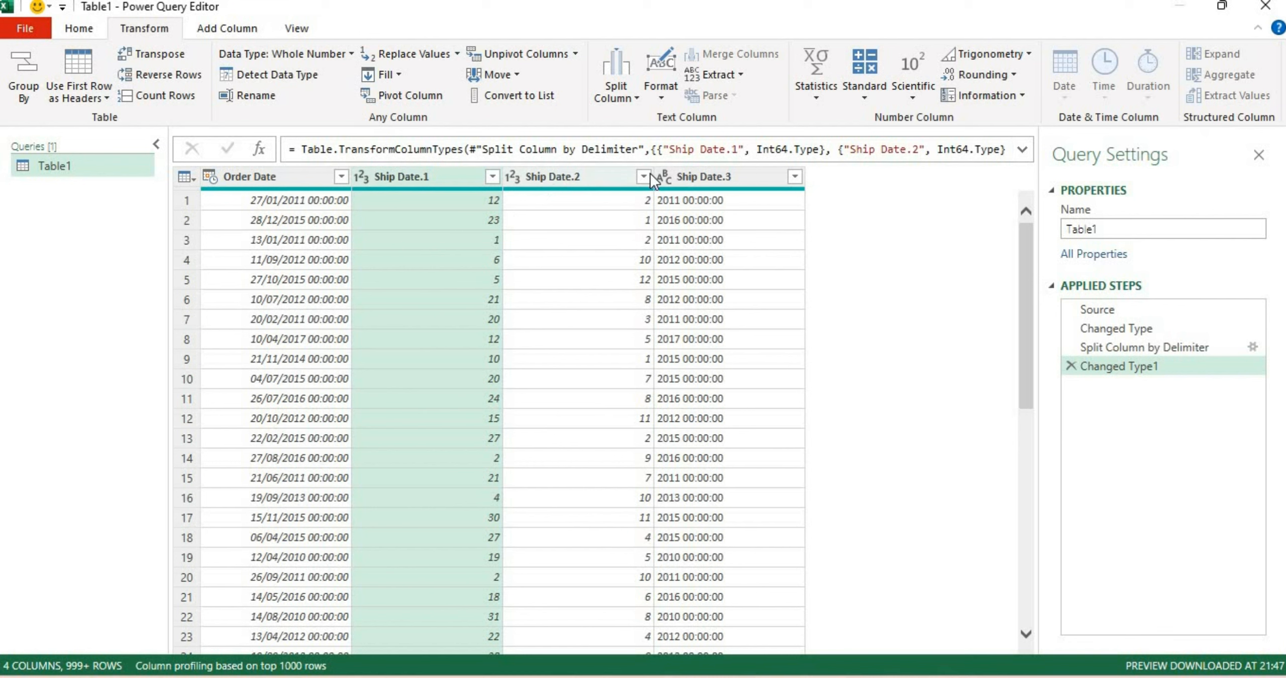
Rename the Ship Date.1 column as Ship Day
double_click(464, 179)
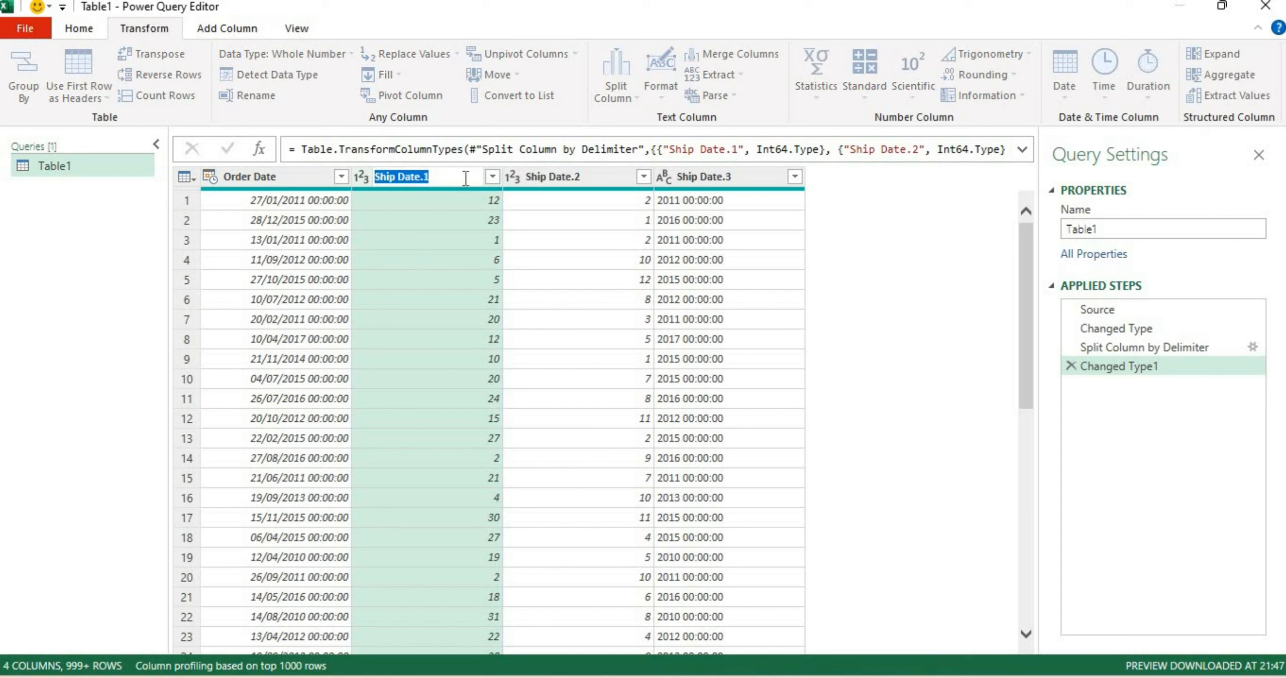
left_click(465, 178)
key("BackSpace")
key("BackSpace")
key("BackSpace")
key("BackSpace")
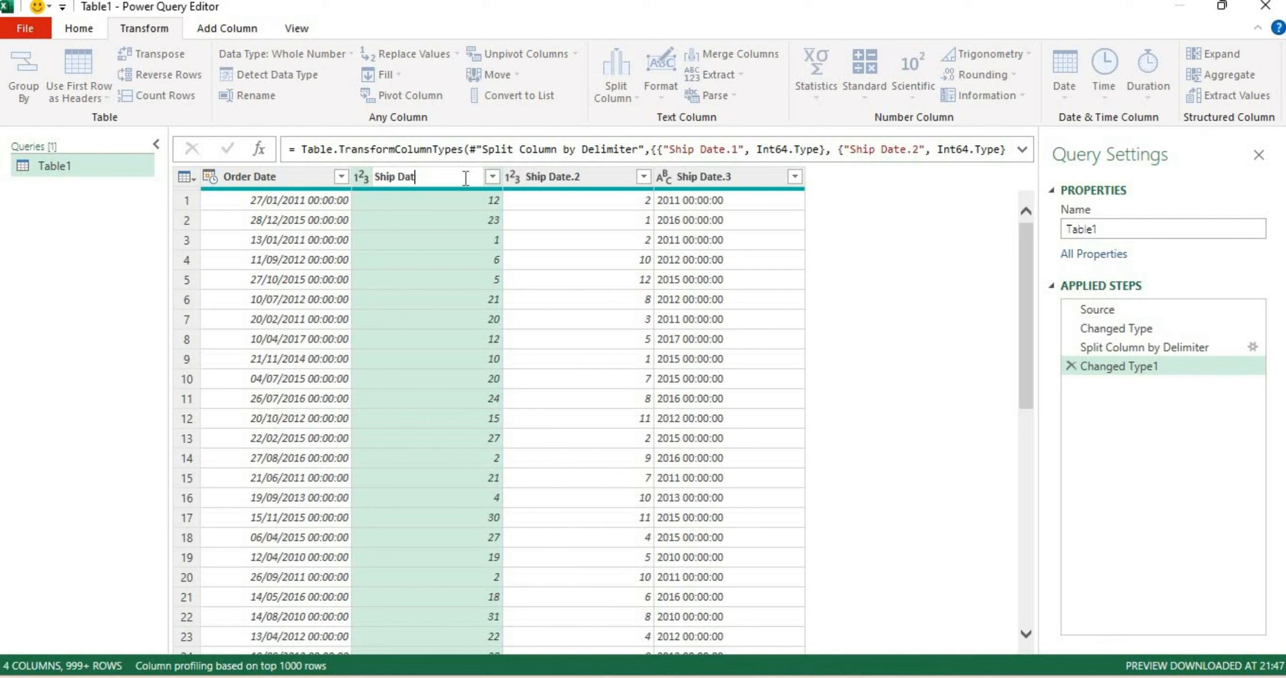
type("te.1")
key("Return")
Rename the Ship Date.2 column as Ship Month
double_click(580, 180)
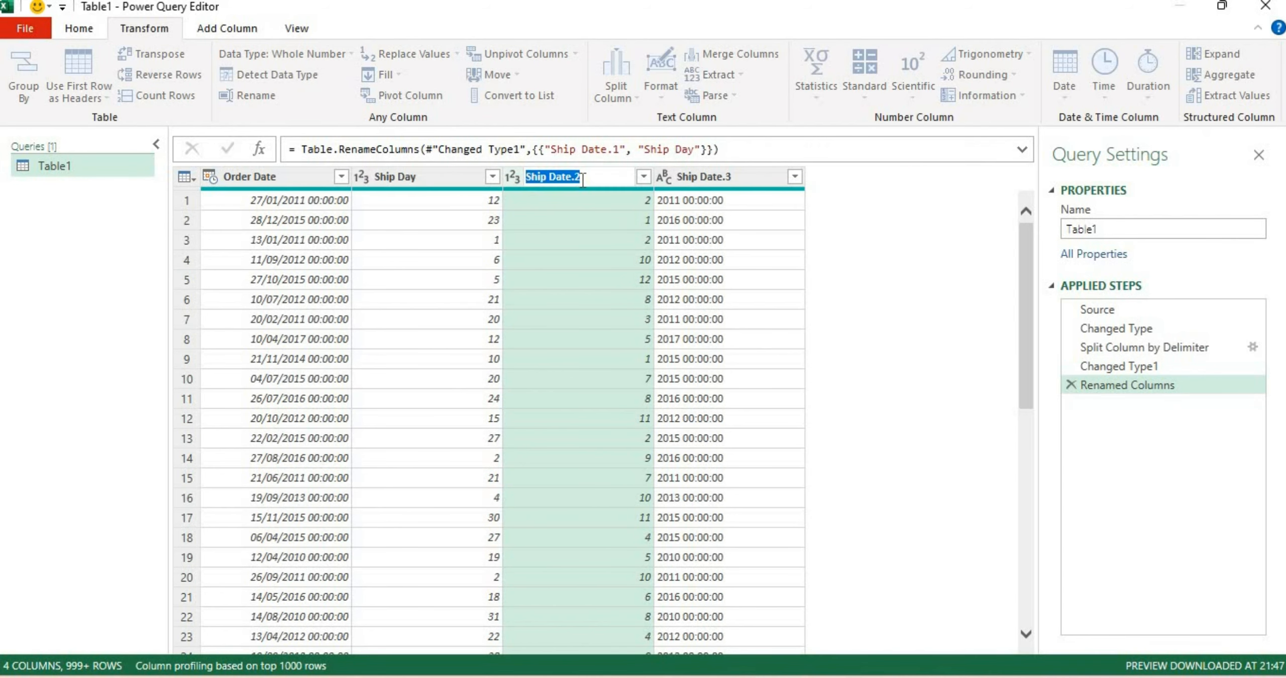
left_click(582, 180)
key("BackSpace")
key("BackSpace")
key("BackSpace")
key("BackSpace")
key("BackSpace")
key("BackSpace")
type("Month")
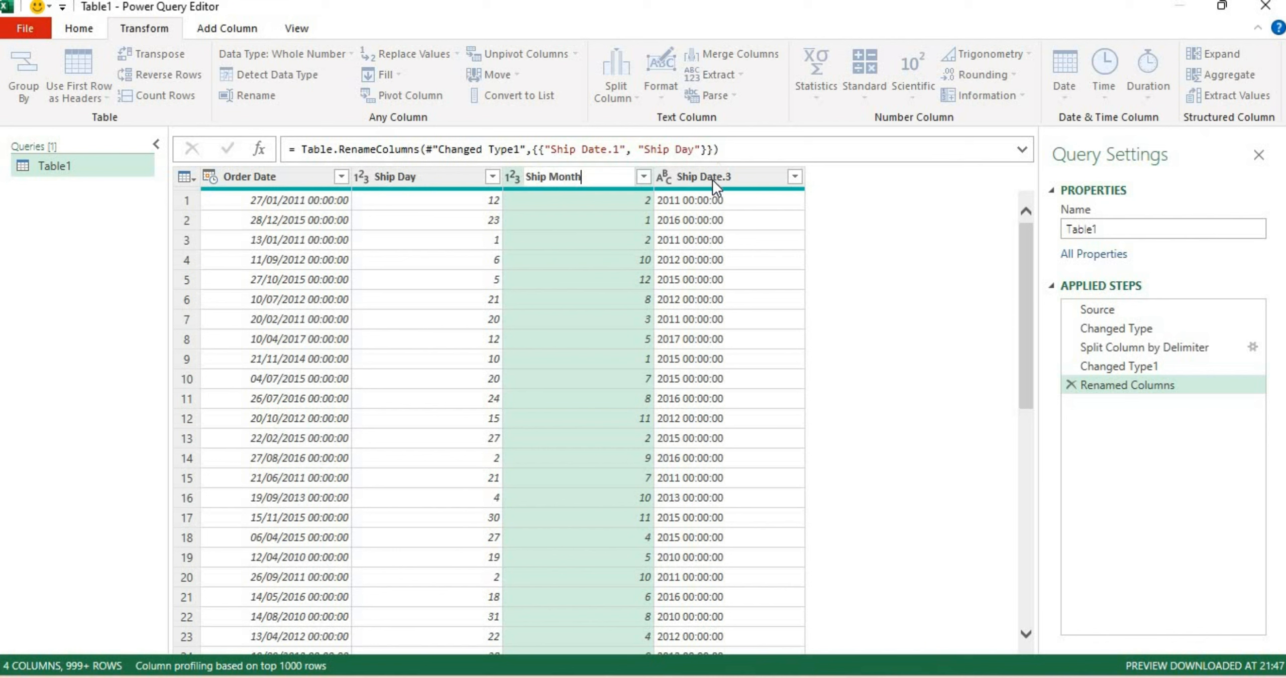
key("Return")
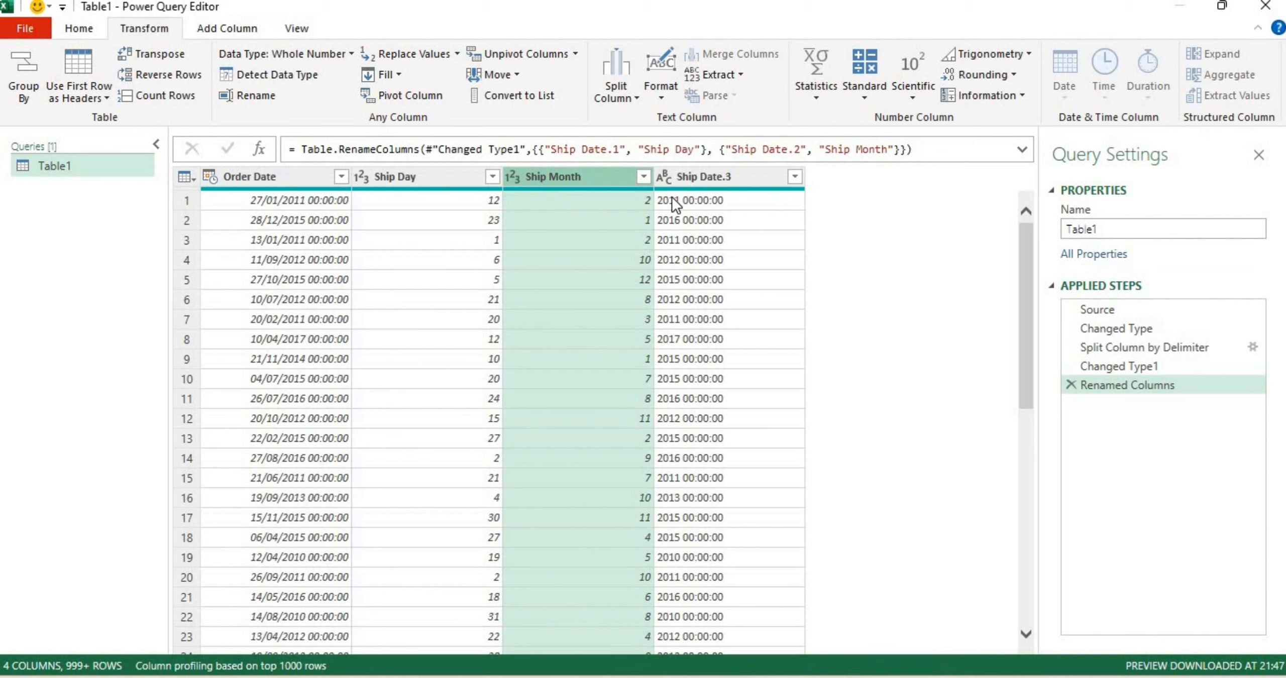
Rename the Ship Date.3 column as Ship Year
double_click(717, 179)
left_click(732, 178)
key("BackSpace")
key("BackSpace")
key("Return")
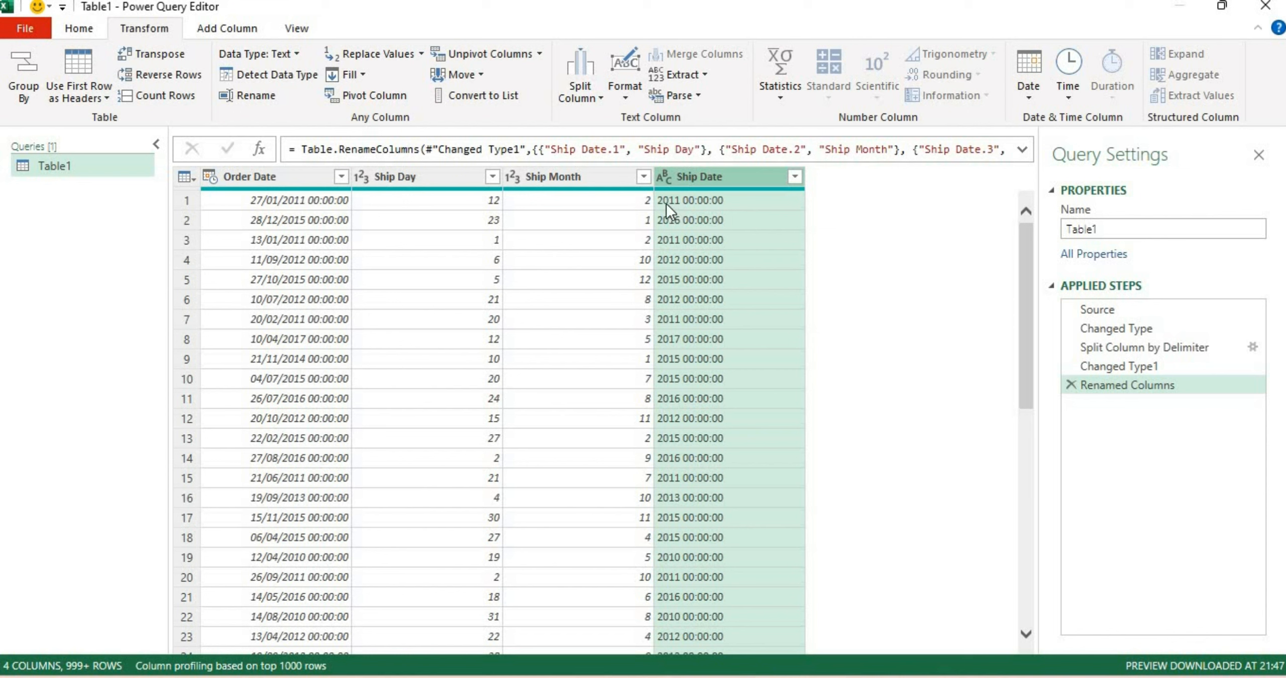
double_click(714, 179)
left_click(720, 178)
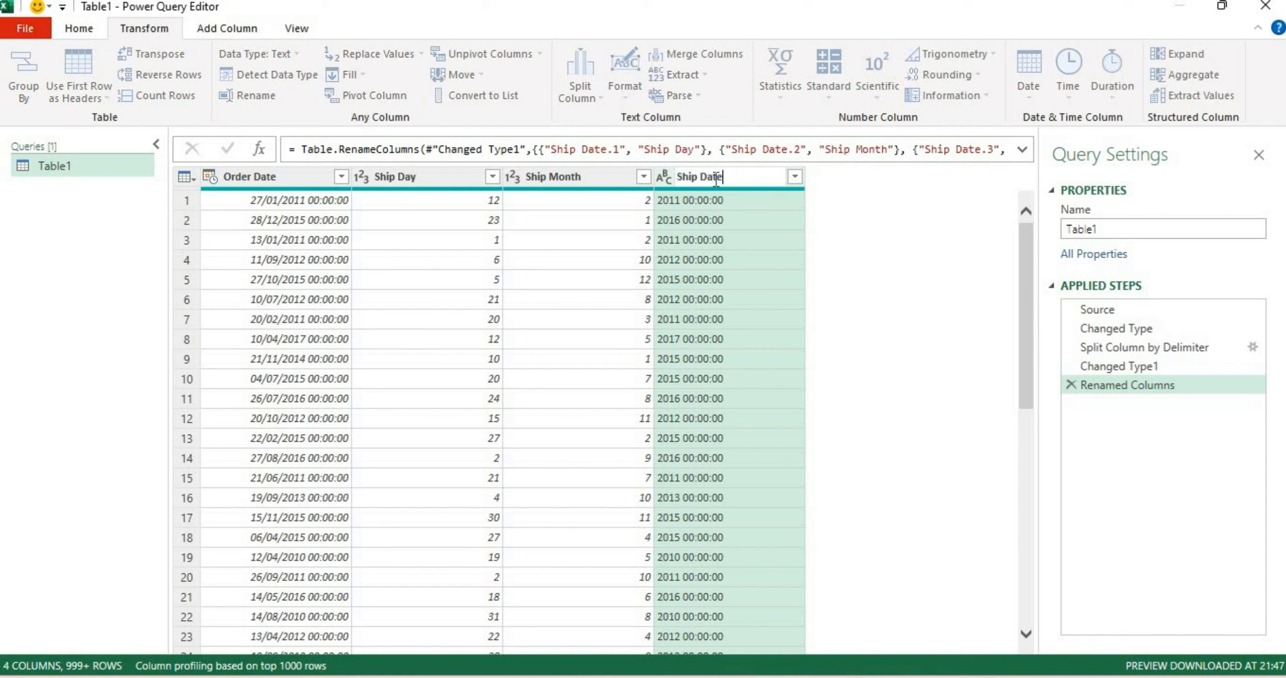
key("BackSpace")
key("BackSpace")
key("BackSpace")
key("BackSpace")
type("Year")
key("Return")
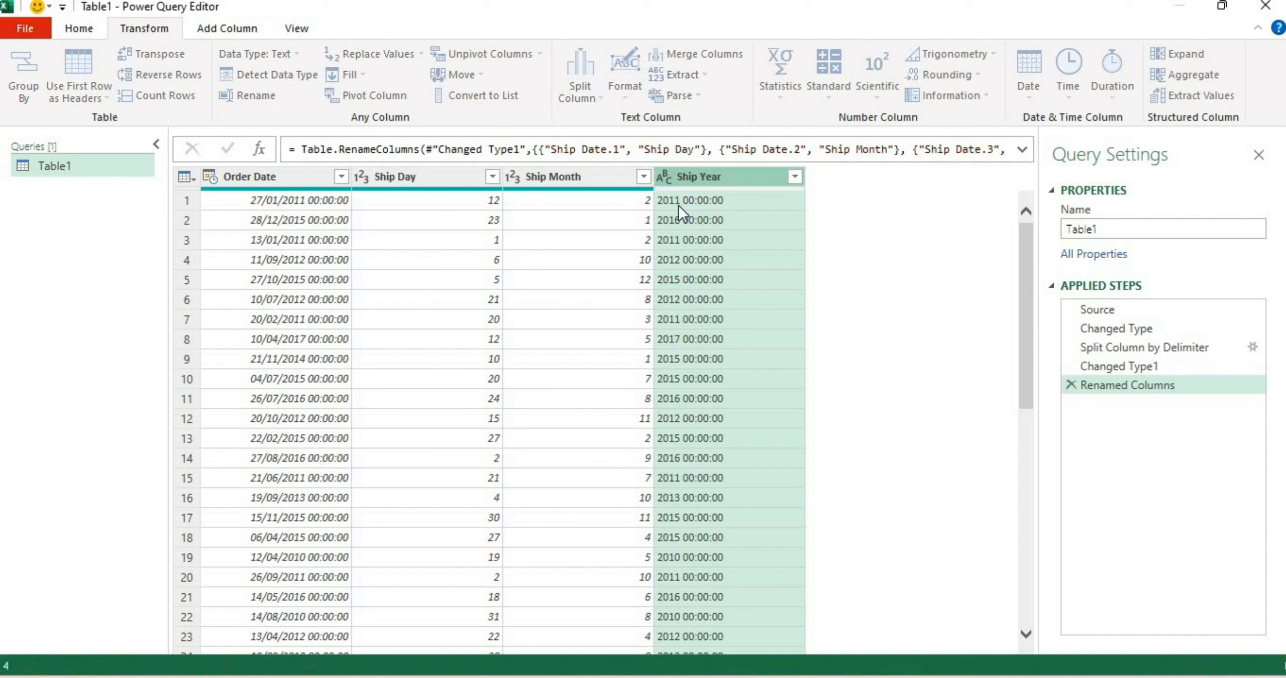
Split the Ship Year column by the Space delimiter at each occurrence to separate the year from the time
left_click(601, 100)
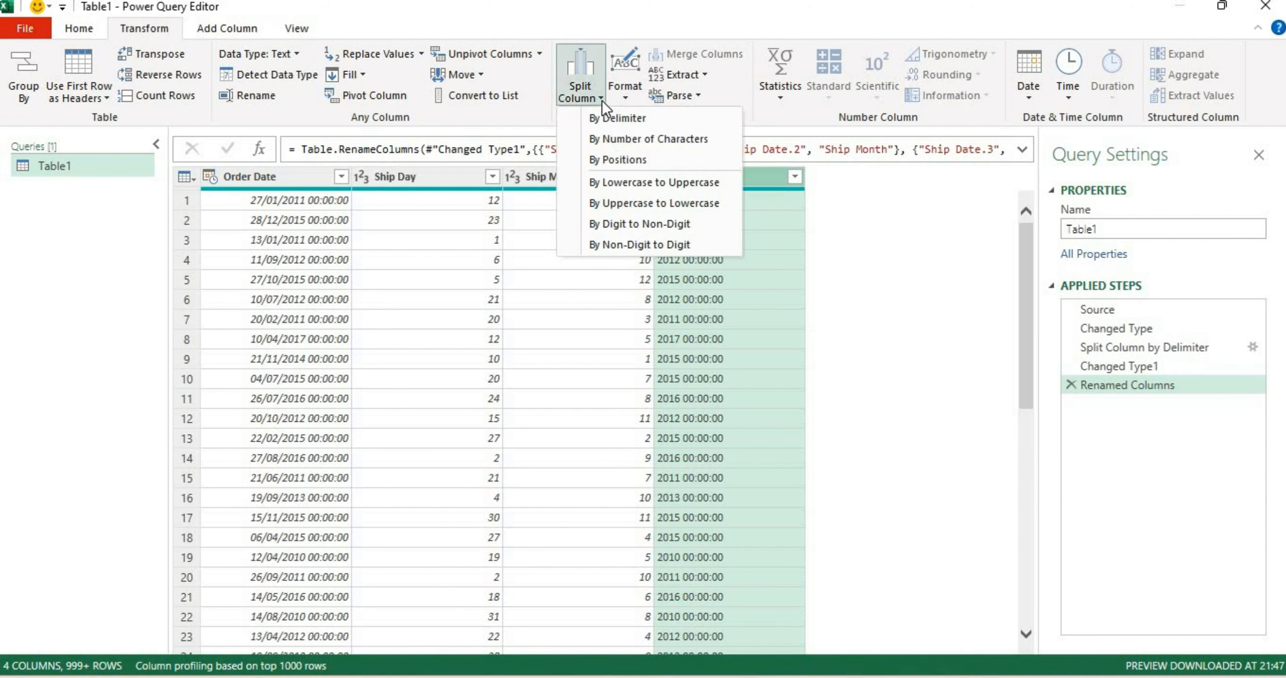
left_click(611, 117)
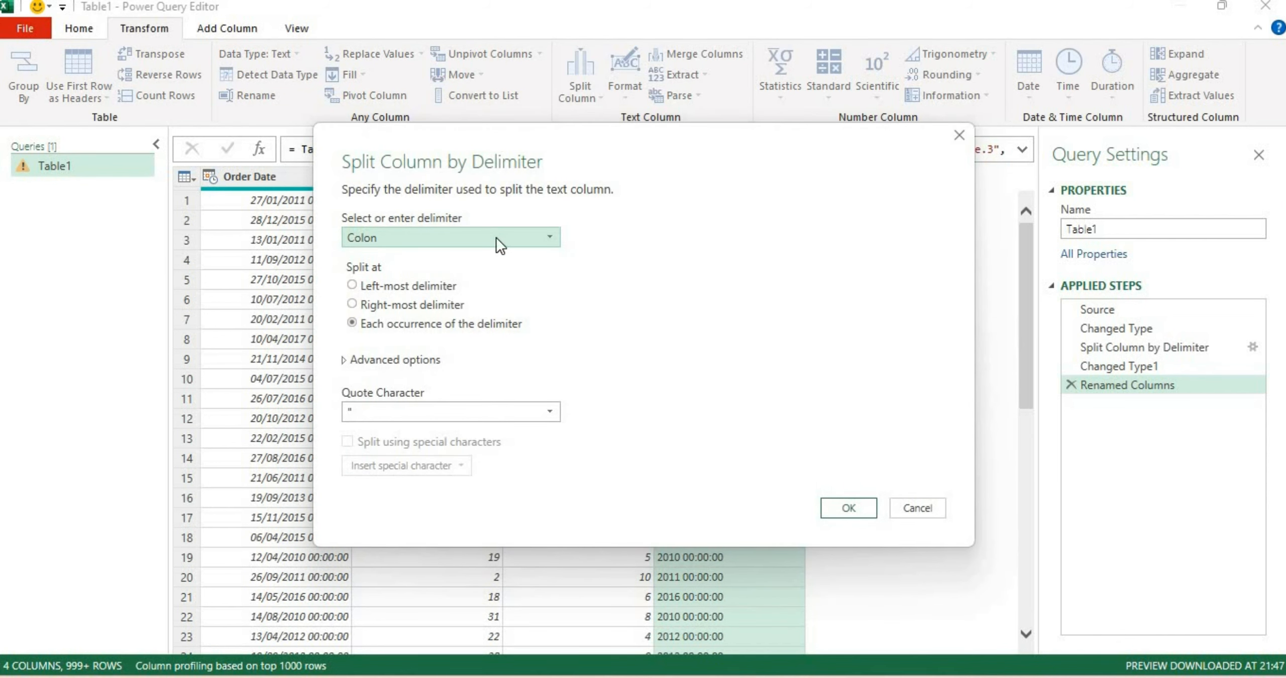
left_click(514, 243)
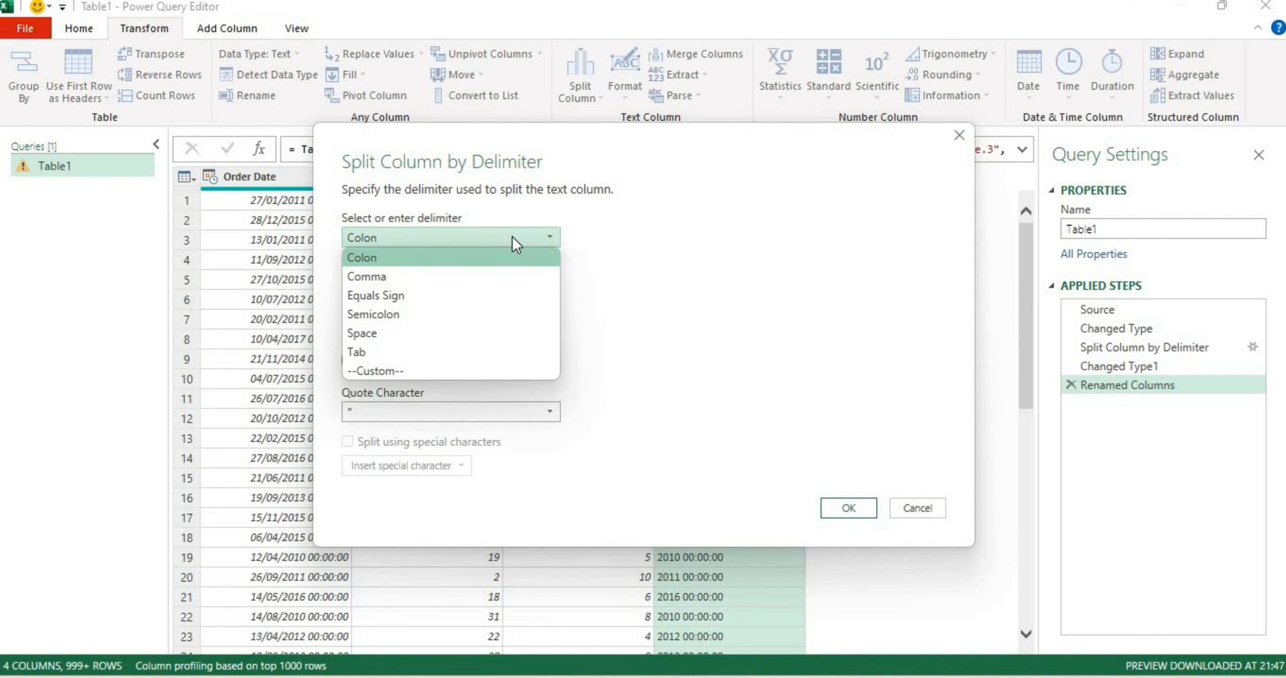
left_click_drag(641, 133, 712, 318)
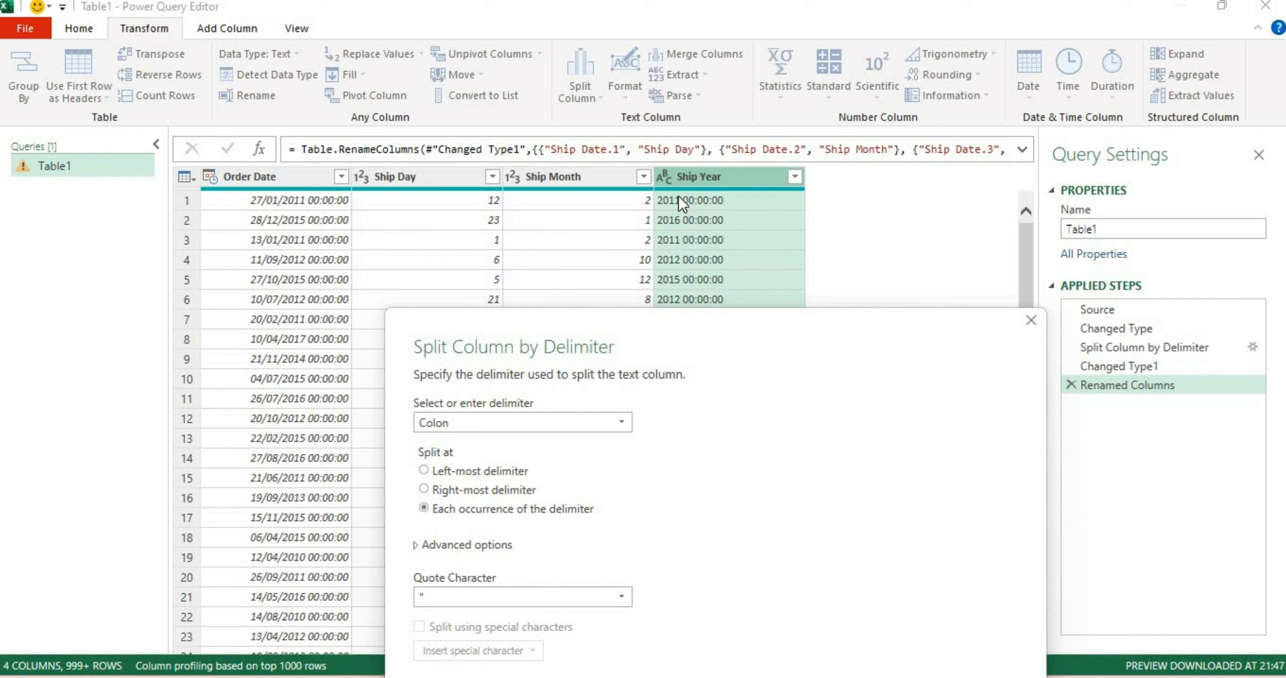
left_click(605, 421)
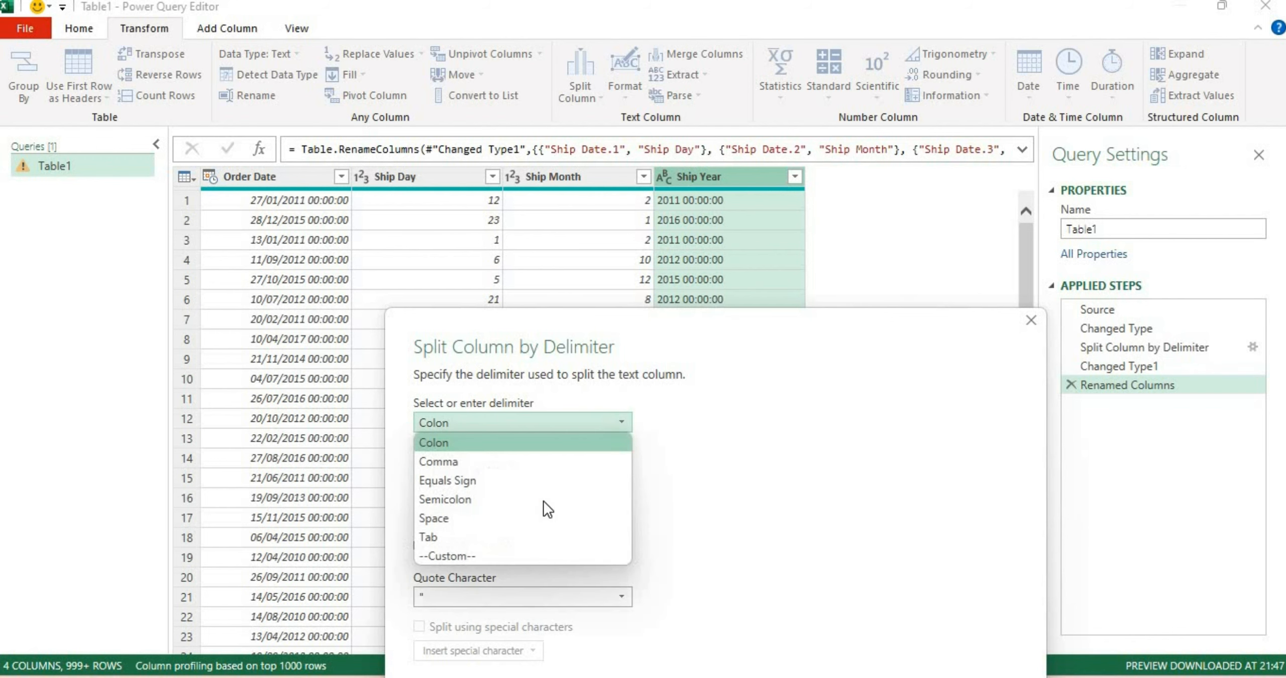
left_click(535, 517)
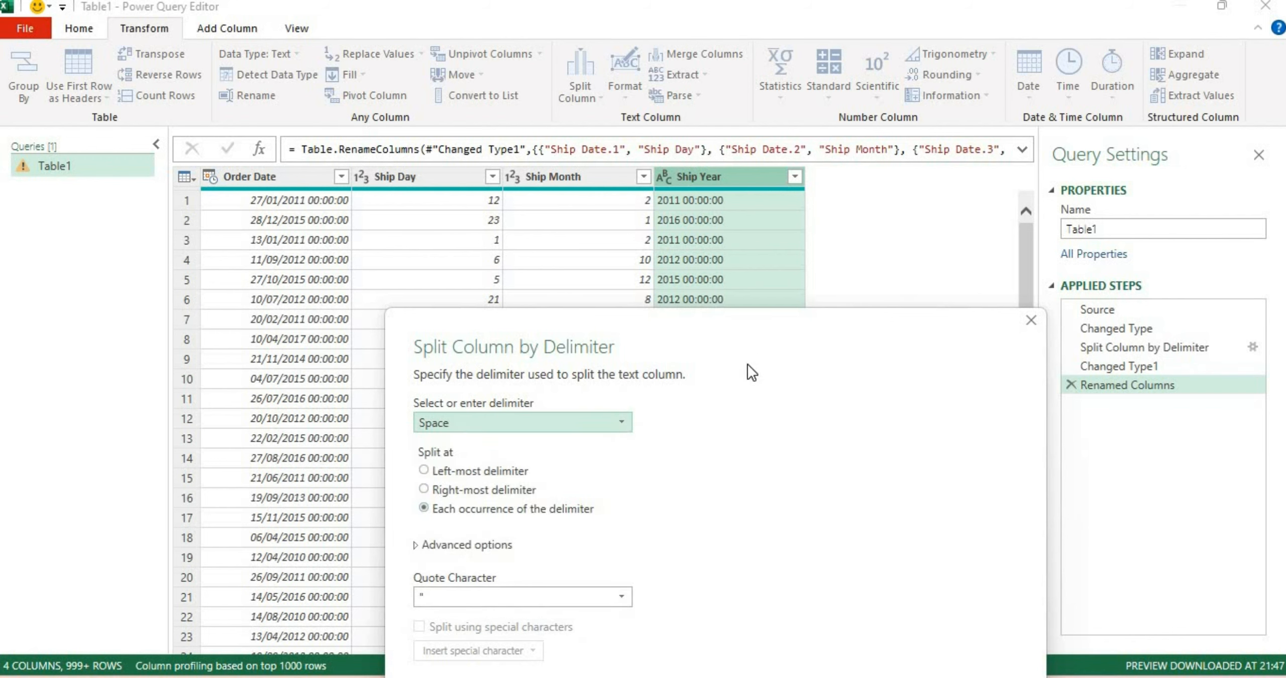
key("Return")
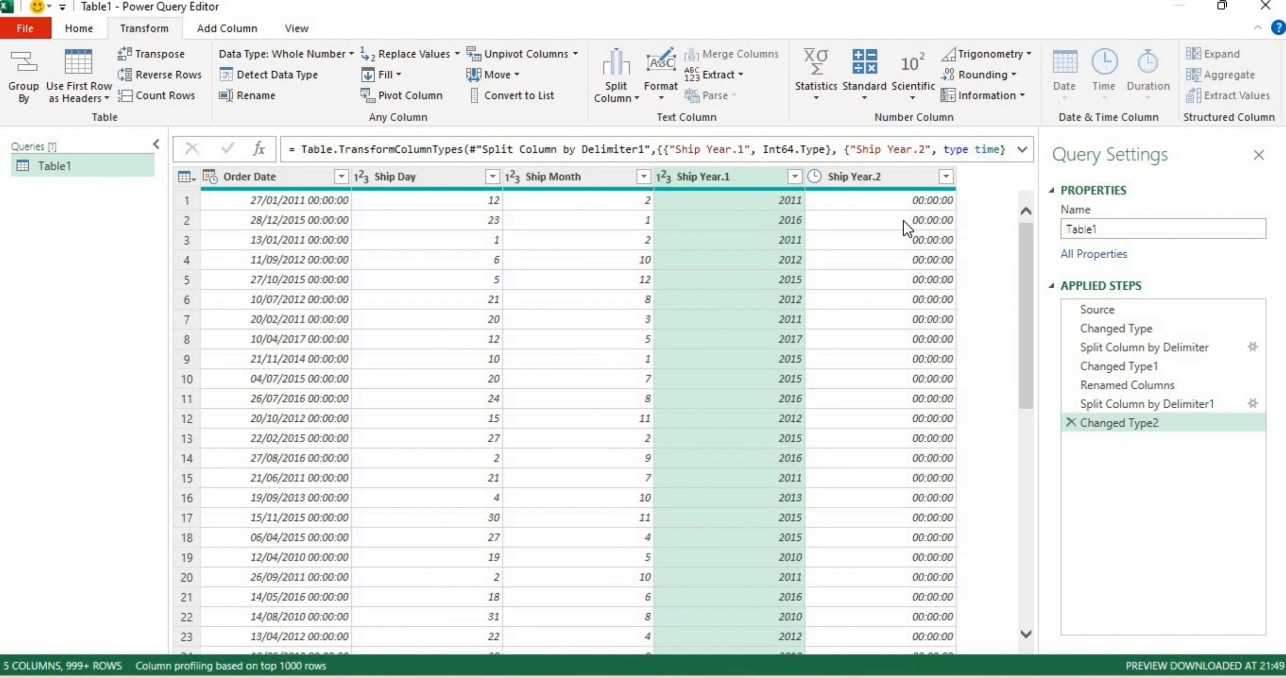
Remove the Ship Year.2 column containing the time values
left_click(878, 176)
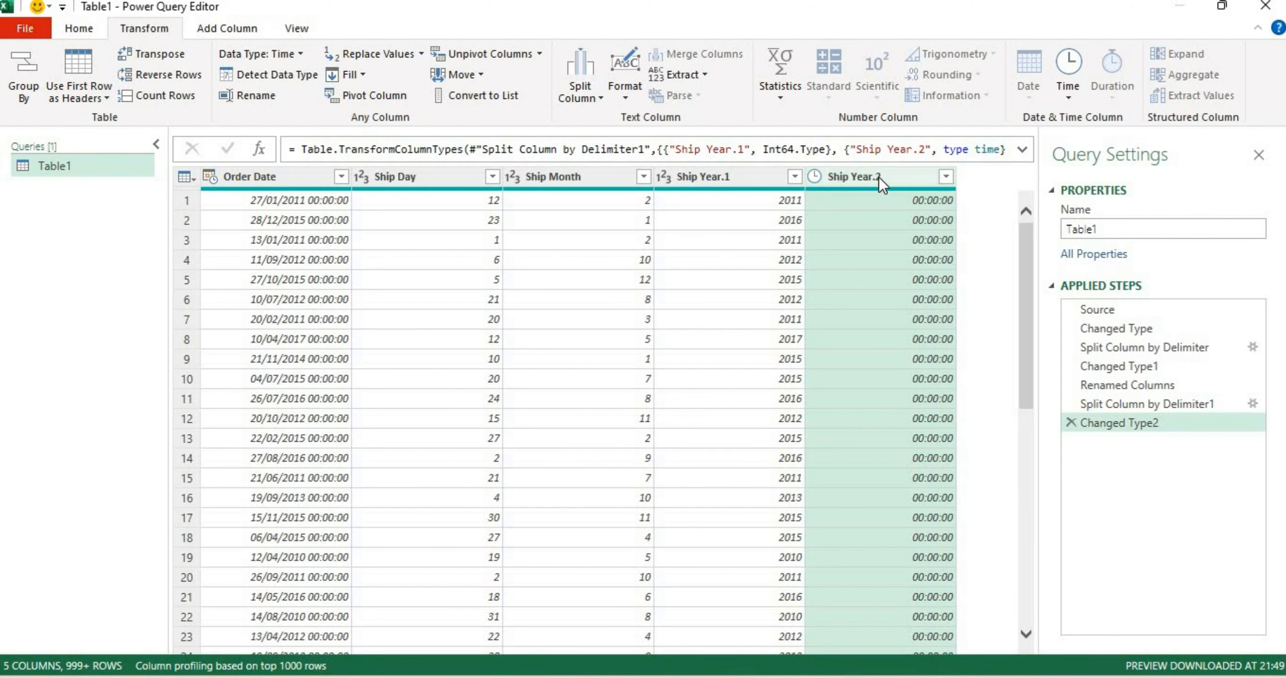
right_click(878, 177)
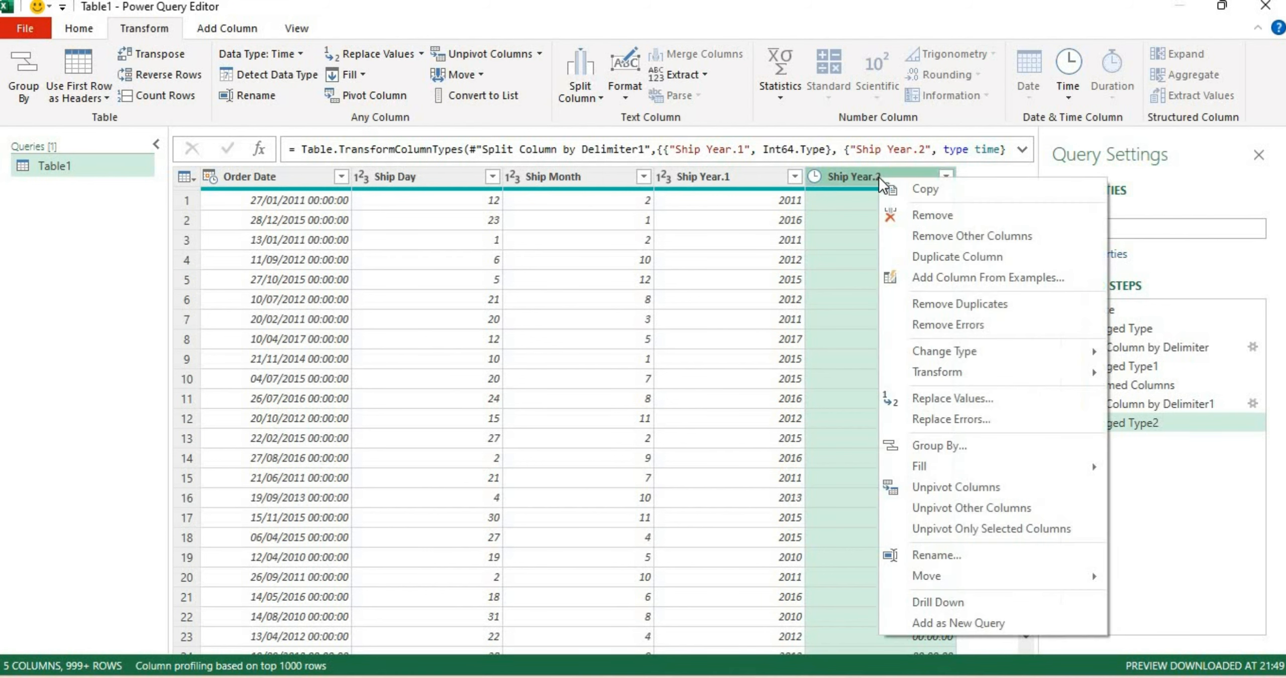
left_click(904, 215)
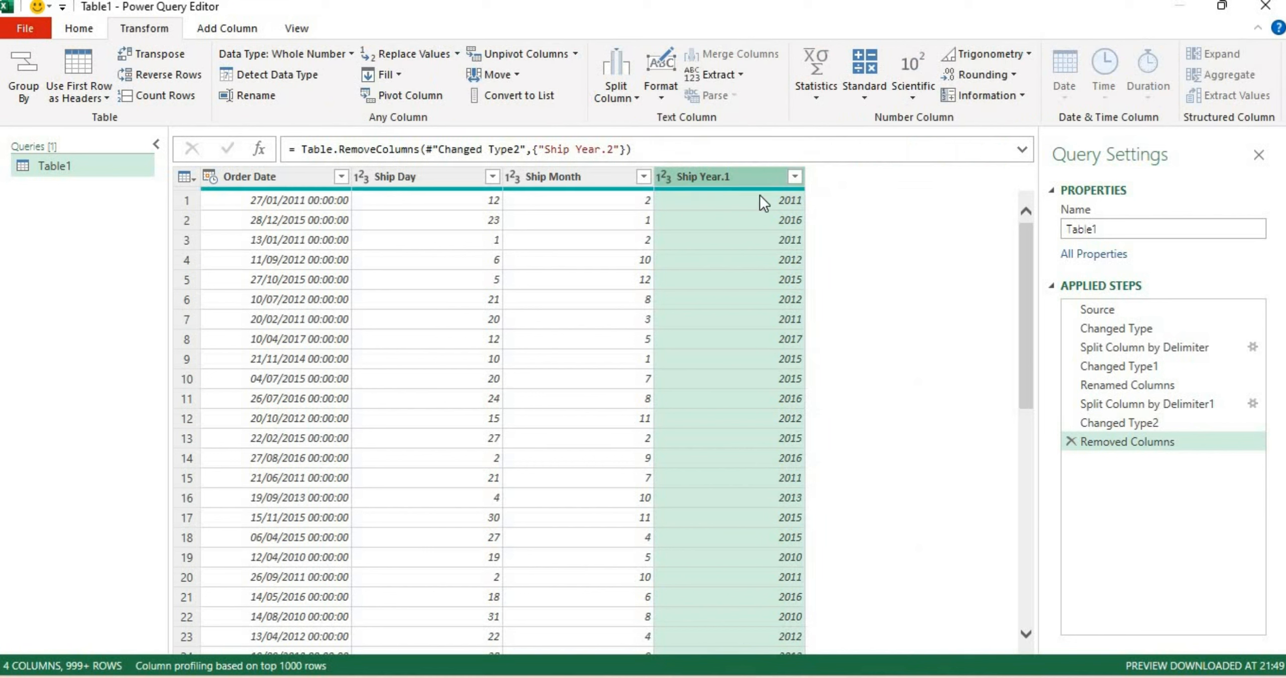
Rename the Ship Year.1 column as Ship Year
double_click(737, 178)
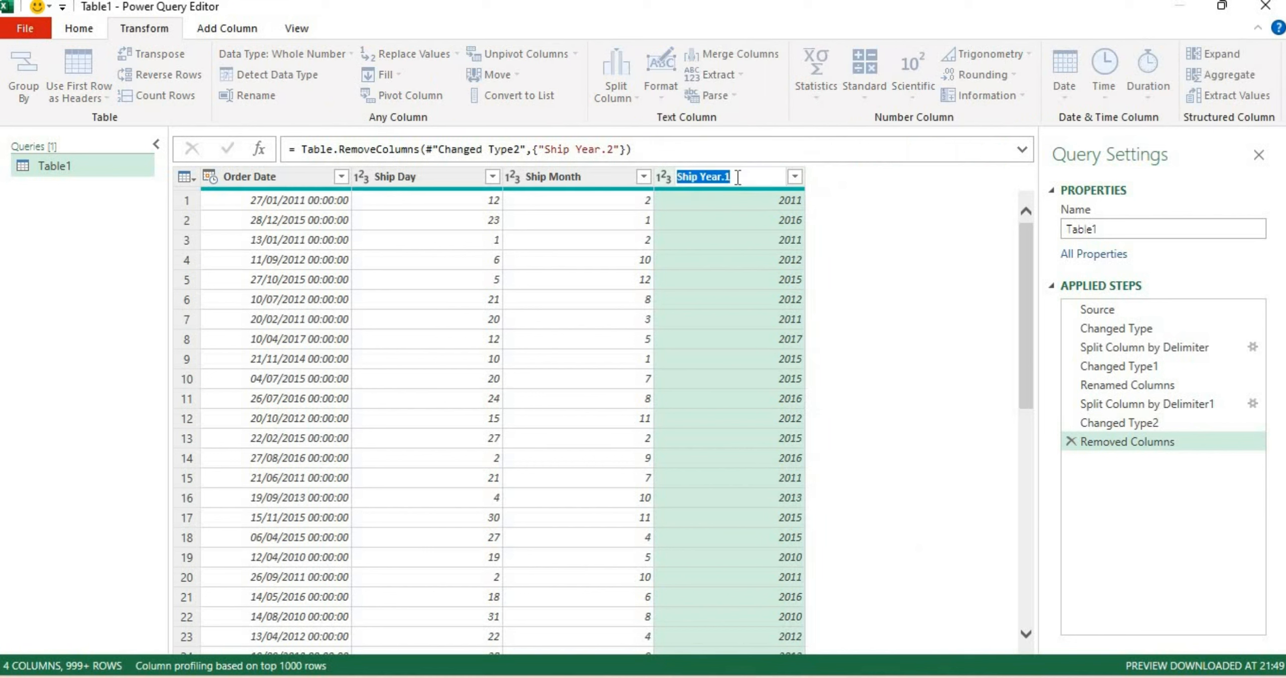
left_click(738, 177)
key("BackSpace")
key("BackSpace")
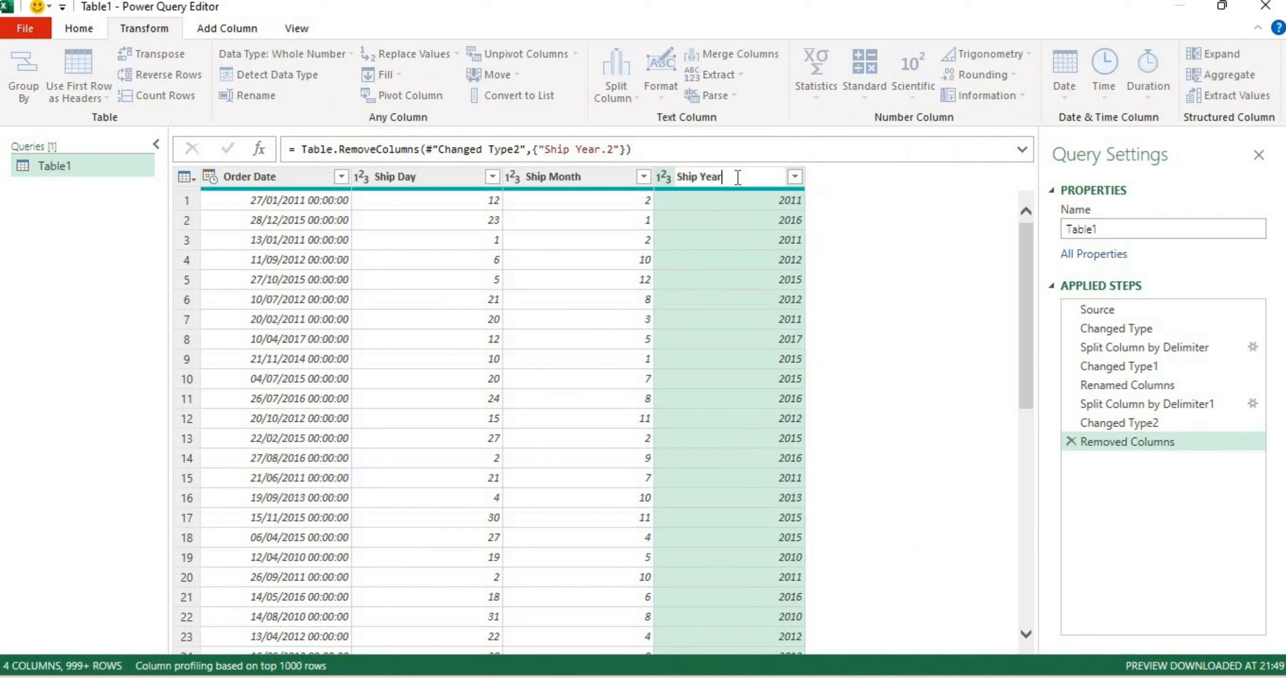
key("Return")
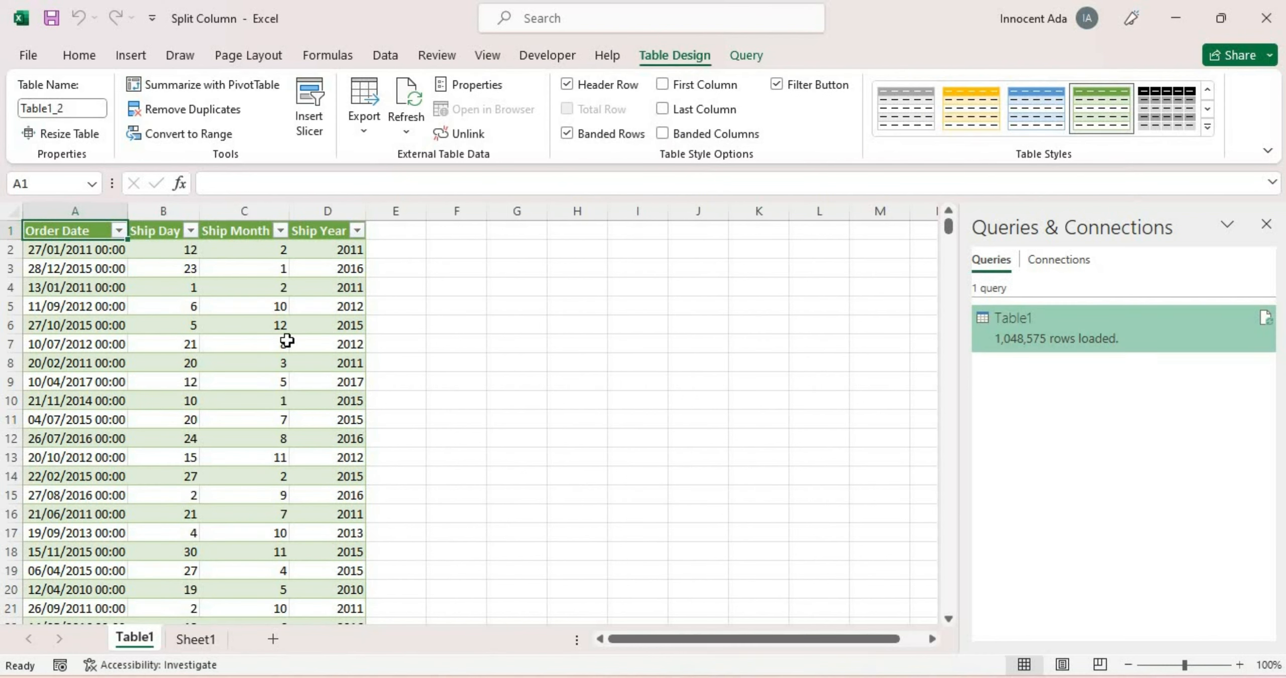
Check the Ship Day, Ship Month and Ship Year headers in the loaded table and examine the Ship Year column's filter values
left_click(259, 333)
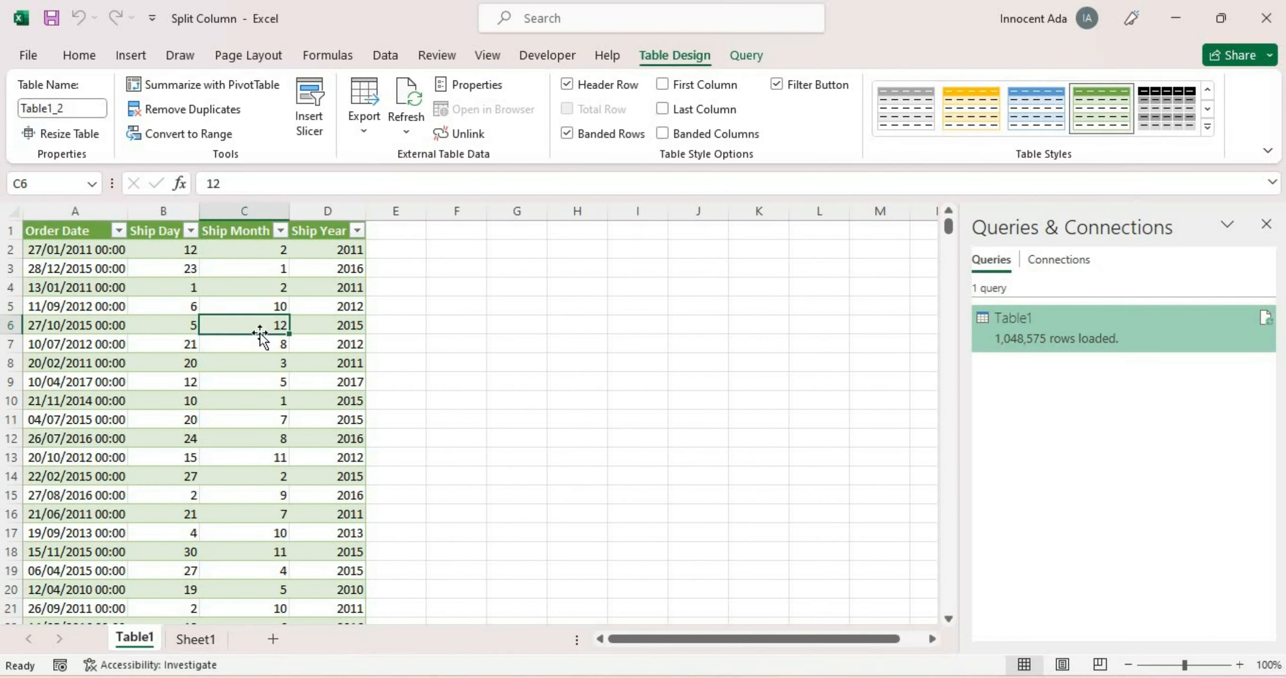
left_click(150, 235)
left_click(231, 240)
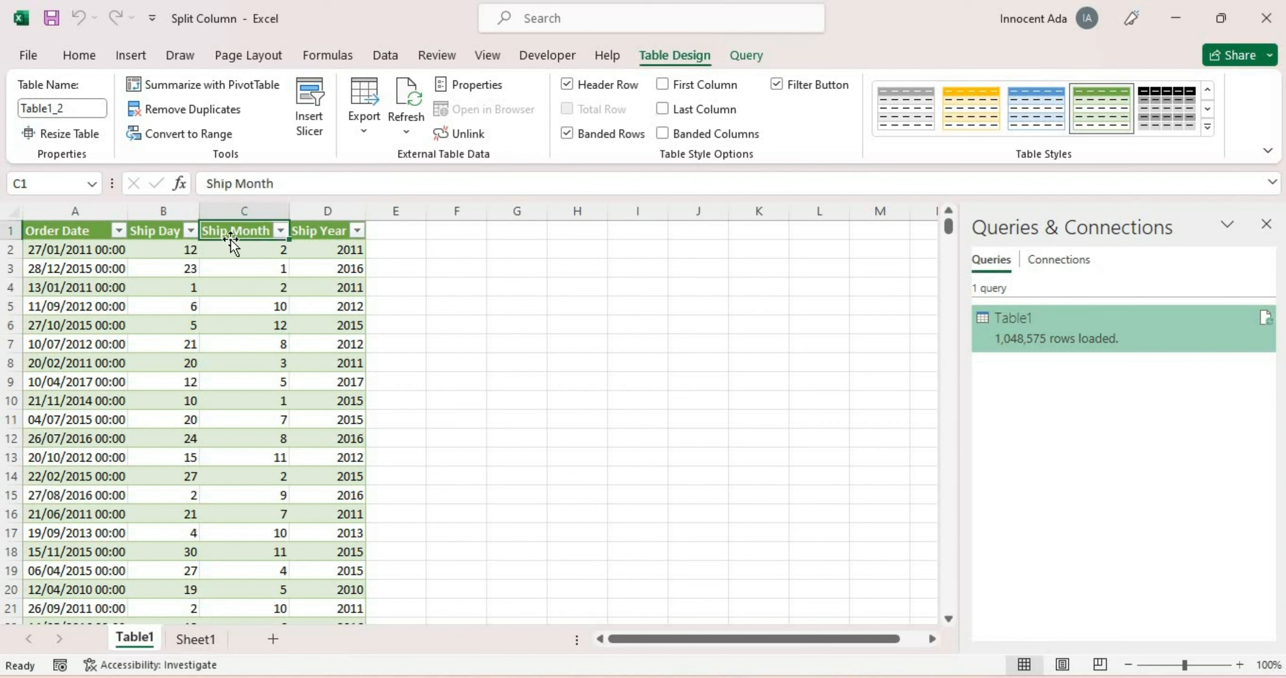
left_click(313, 233)
left_click(356, 230)
scroll(332, 567, "down", 1)
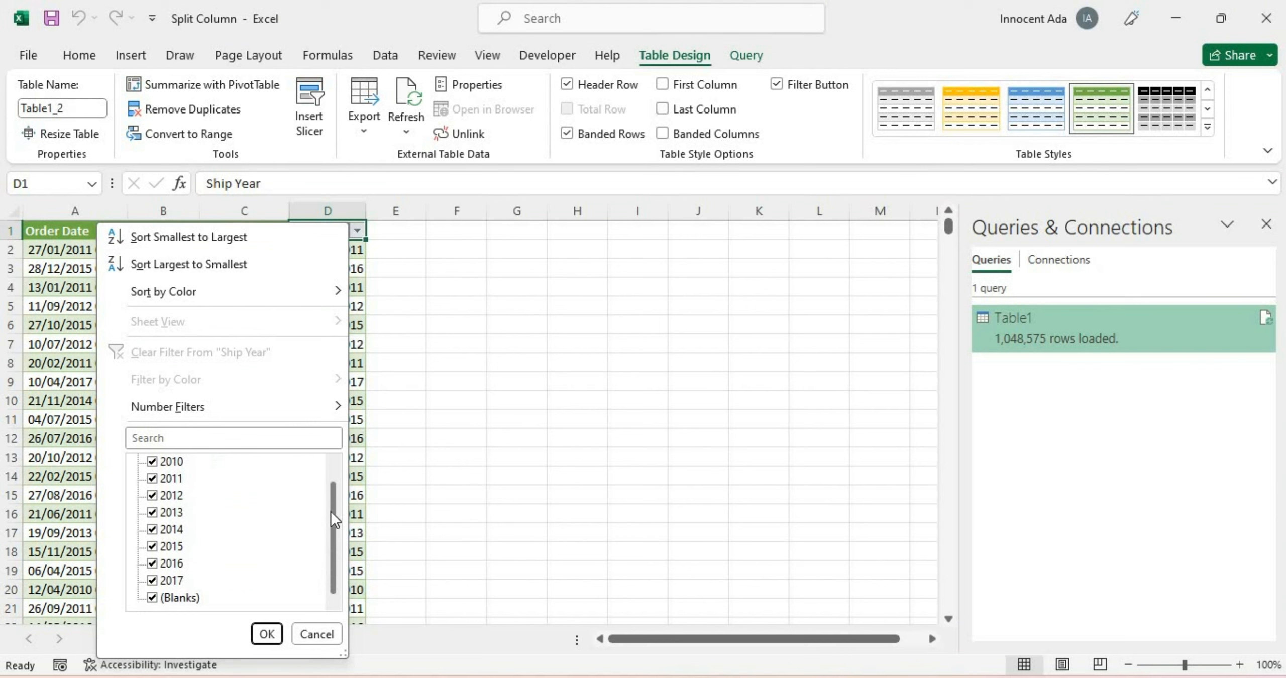
left_click_drag(330, 485, 321, 448)
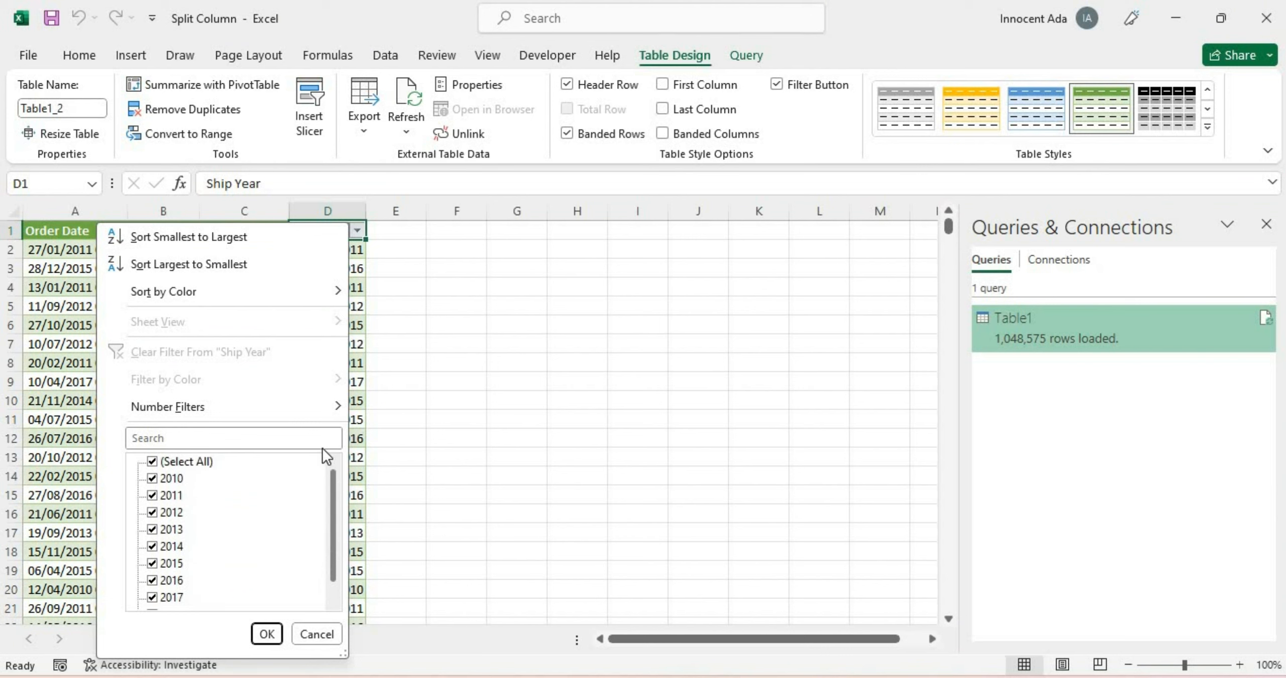
left_click(265, 636)
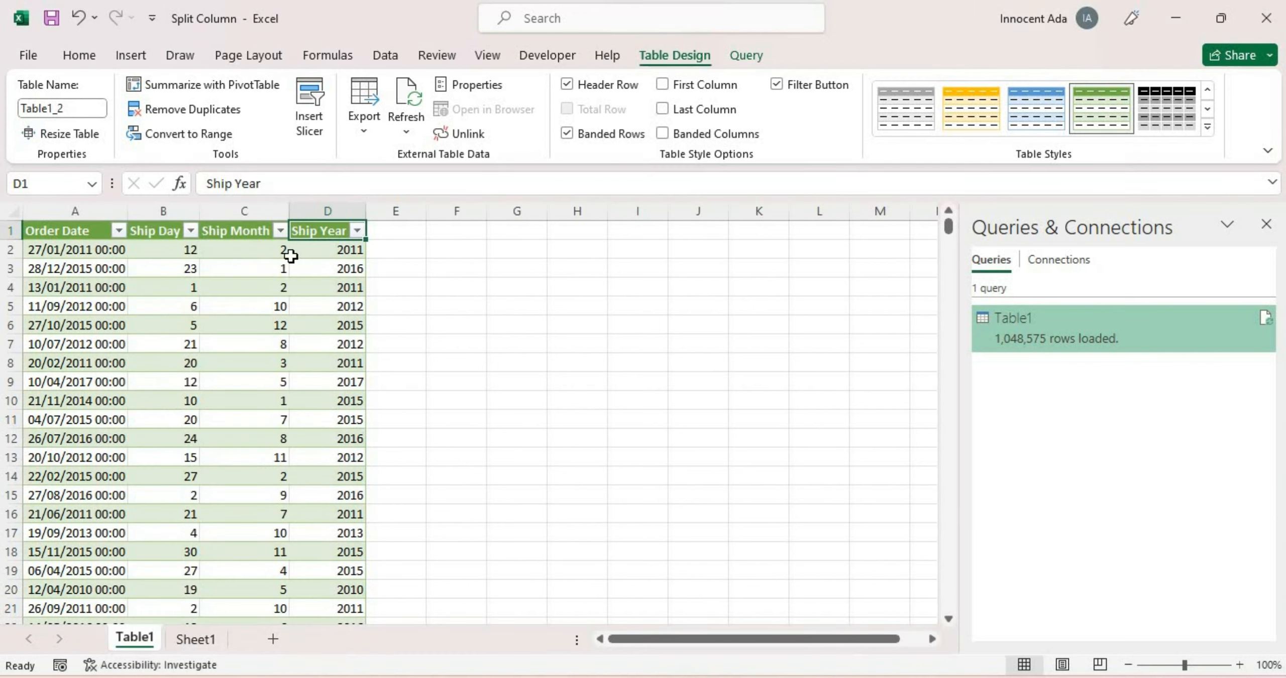
Examine the filter values of the Ship Month and Ship Day columns, leaving all values selected
left_click(279, 230)
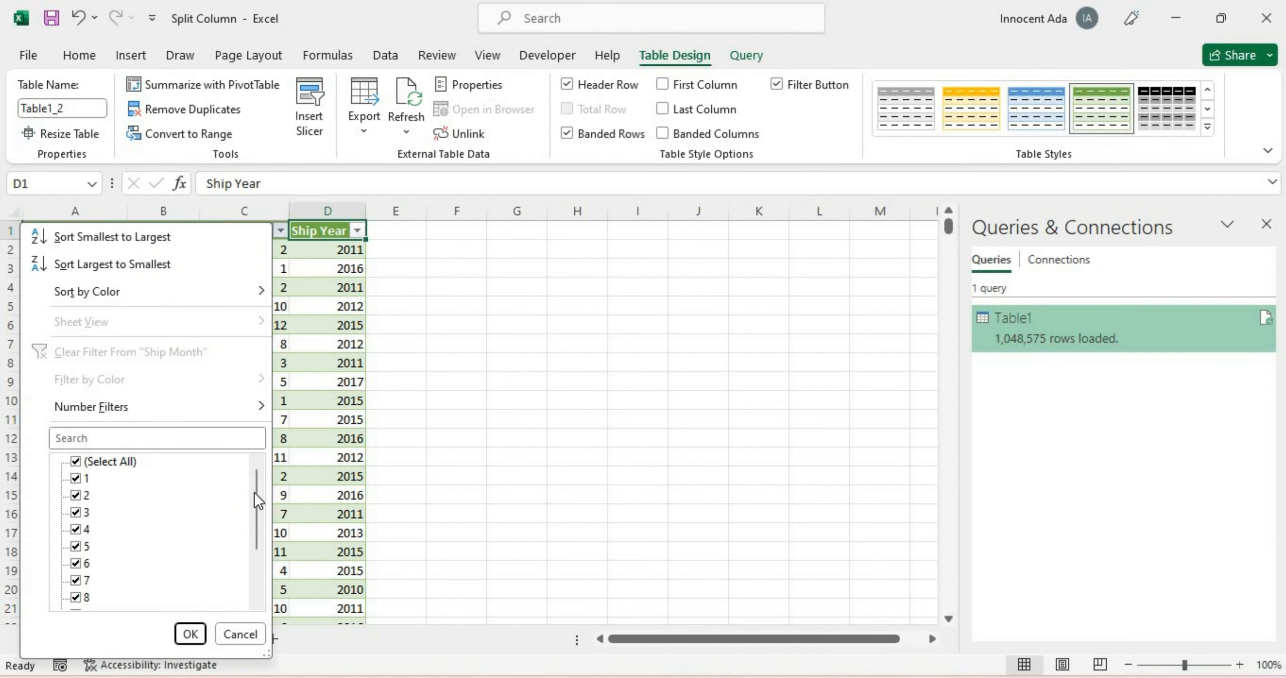
mouse_move(255, 492)
left_mouse_down()
mouse_move(257, 550)
mouse_move(251, 475)
left_mouse_up()
left_click(190, 634)
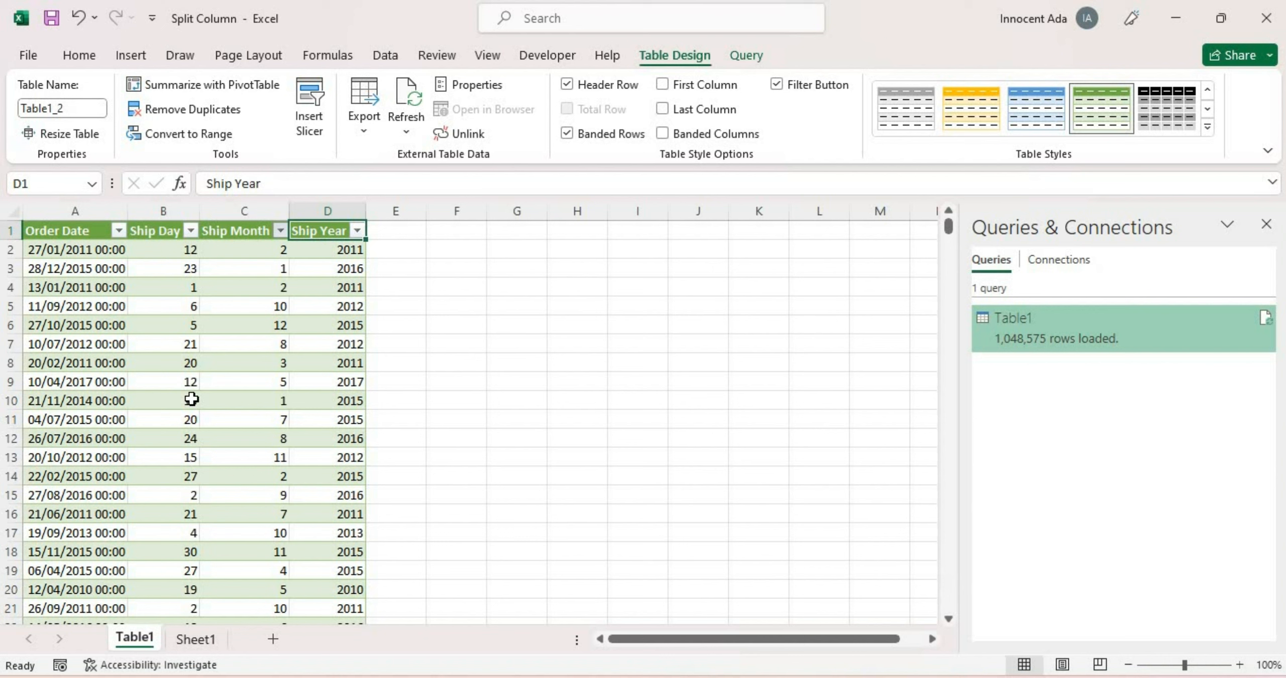
left_click(191, 232)
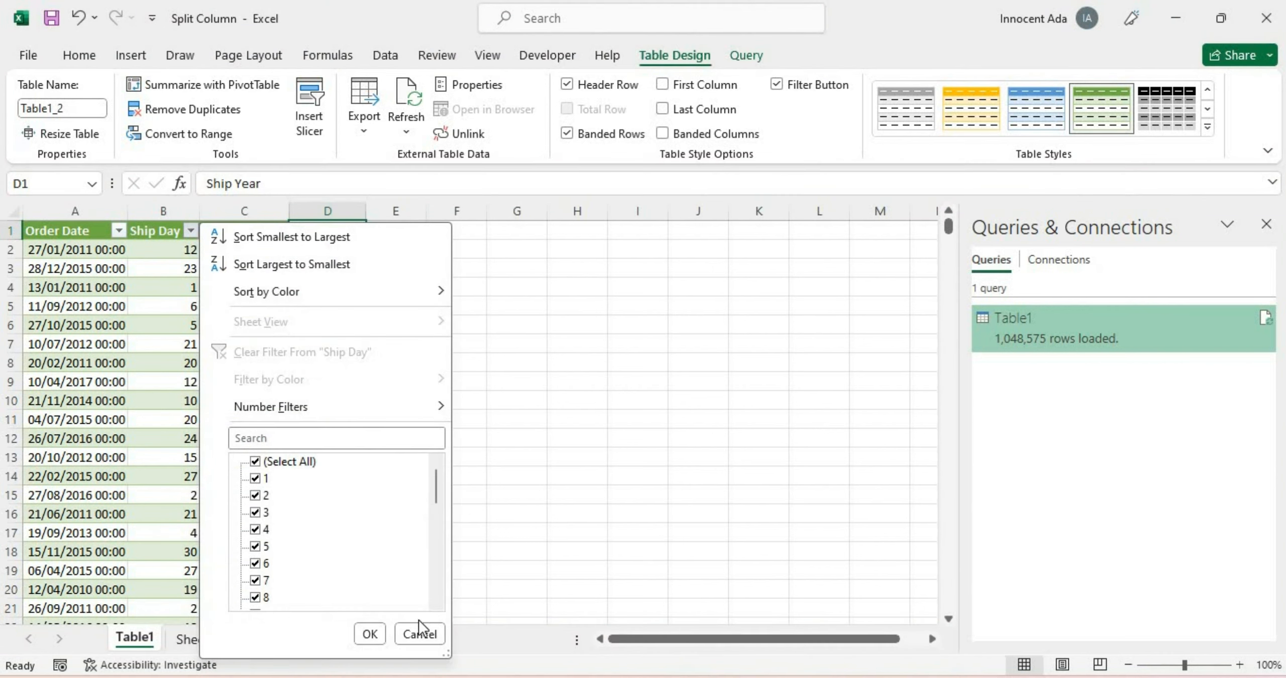
left_click(370, 633)
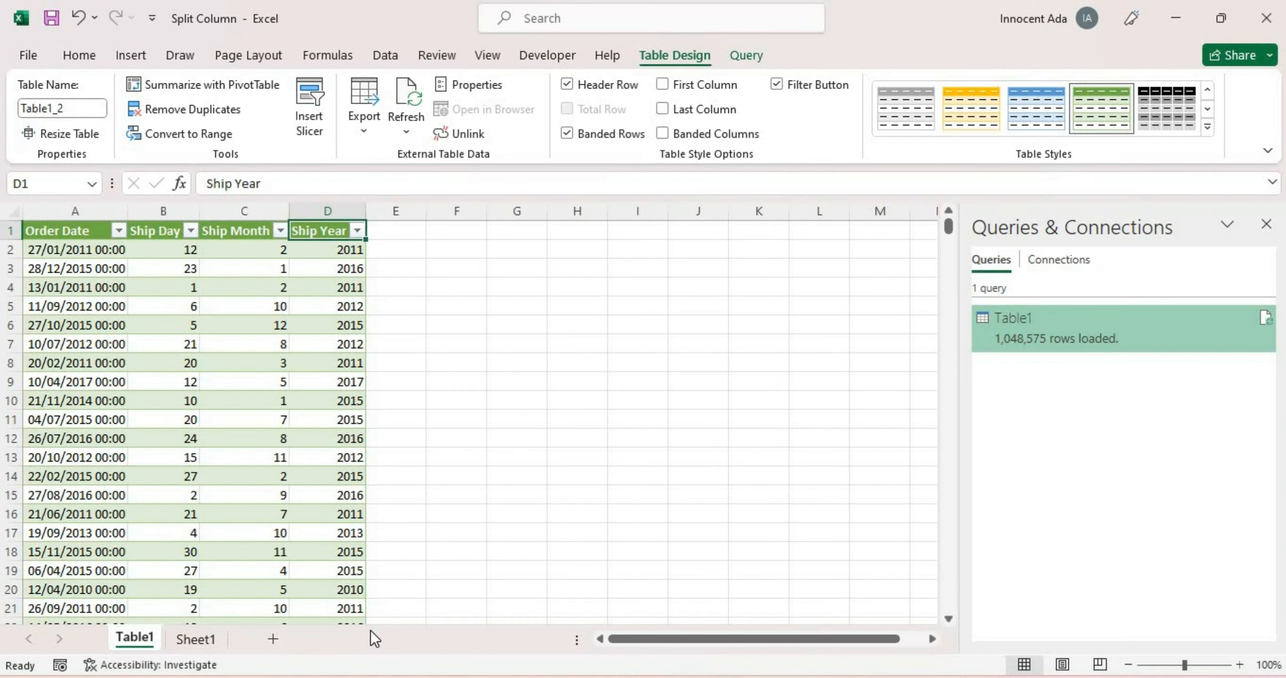